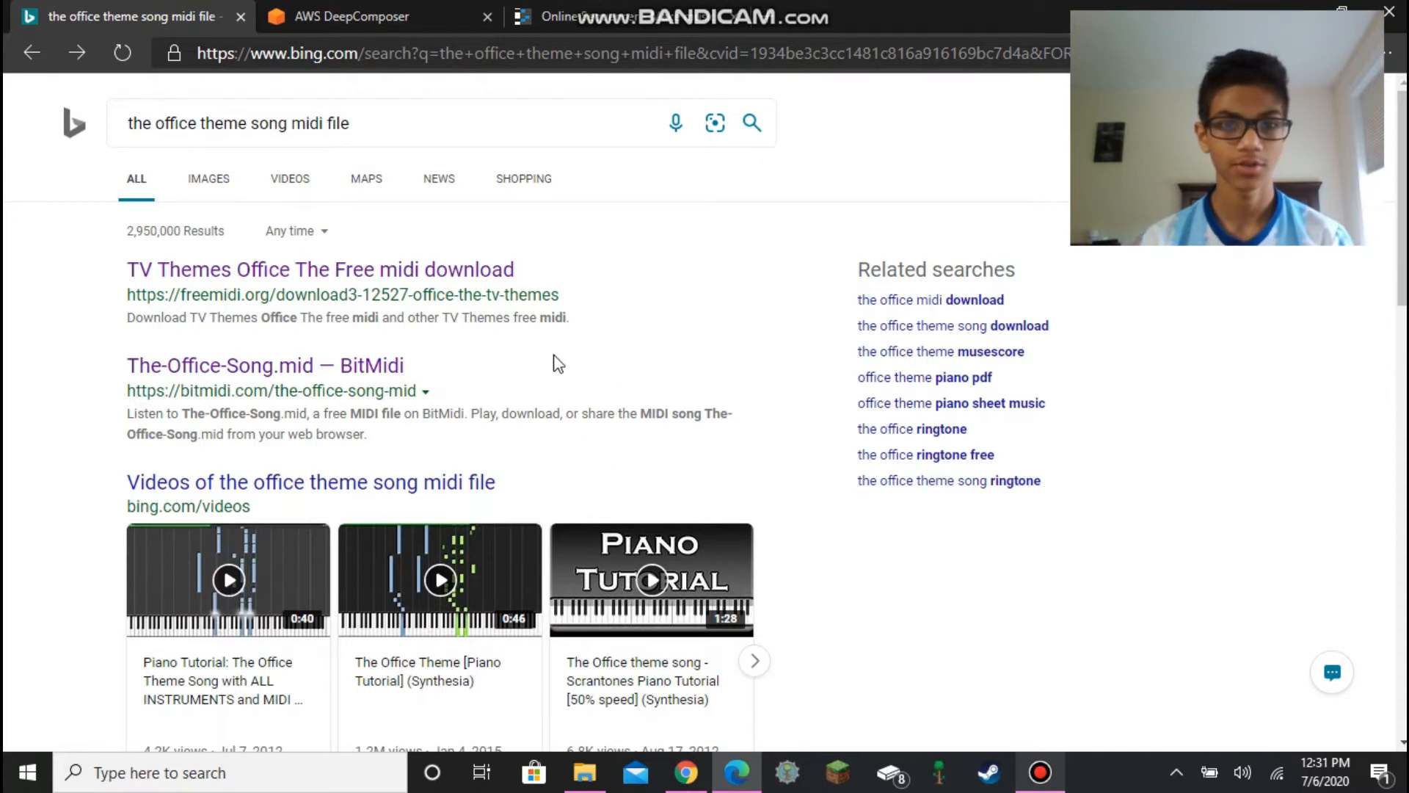
- Open the freemidi.org download result for The Office theme MIDI file
left_click(371, 11)
left_click(173, 8)
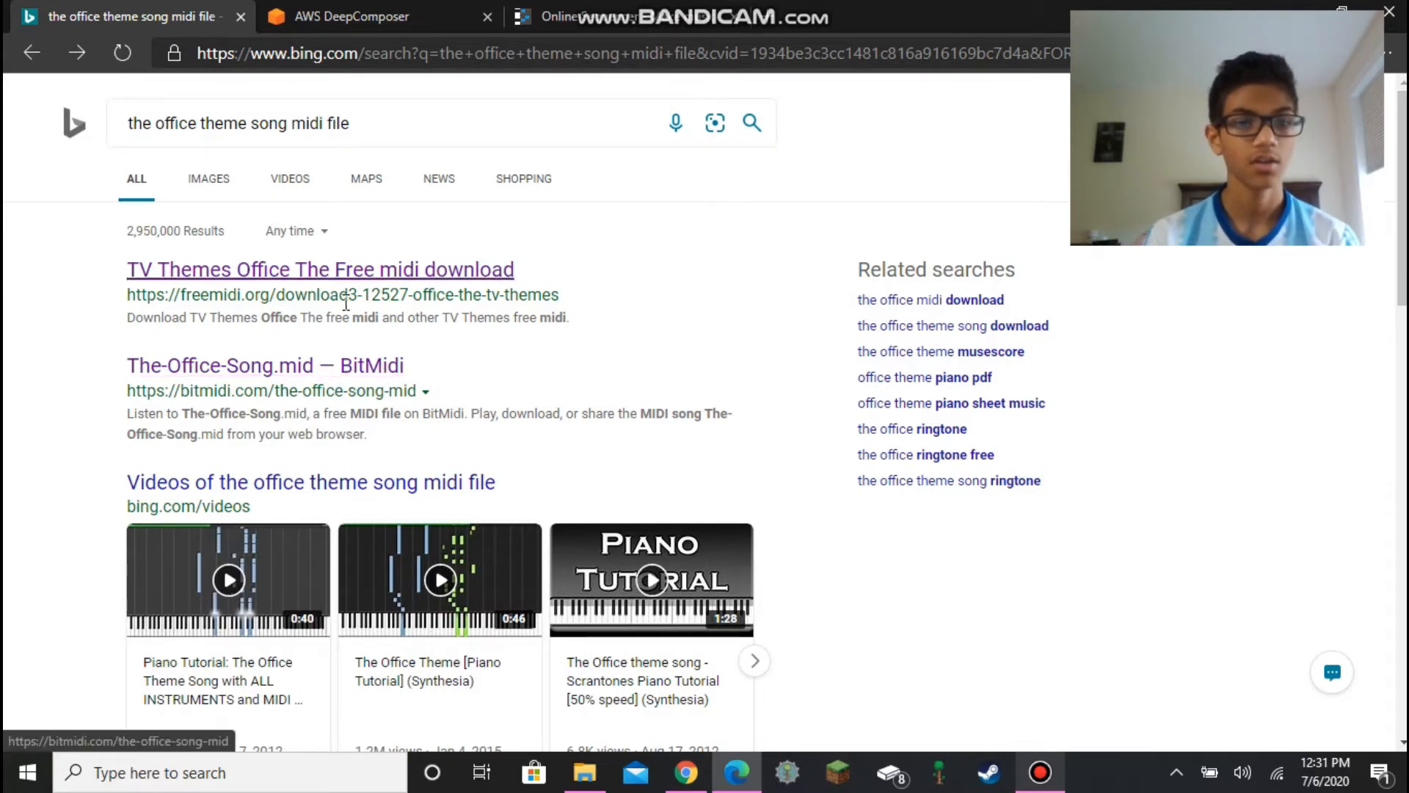
left_click(275, 281)
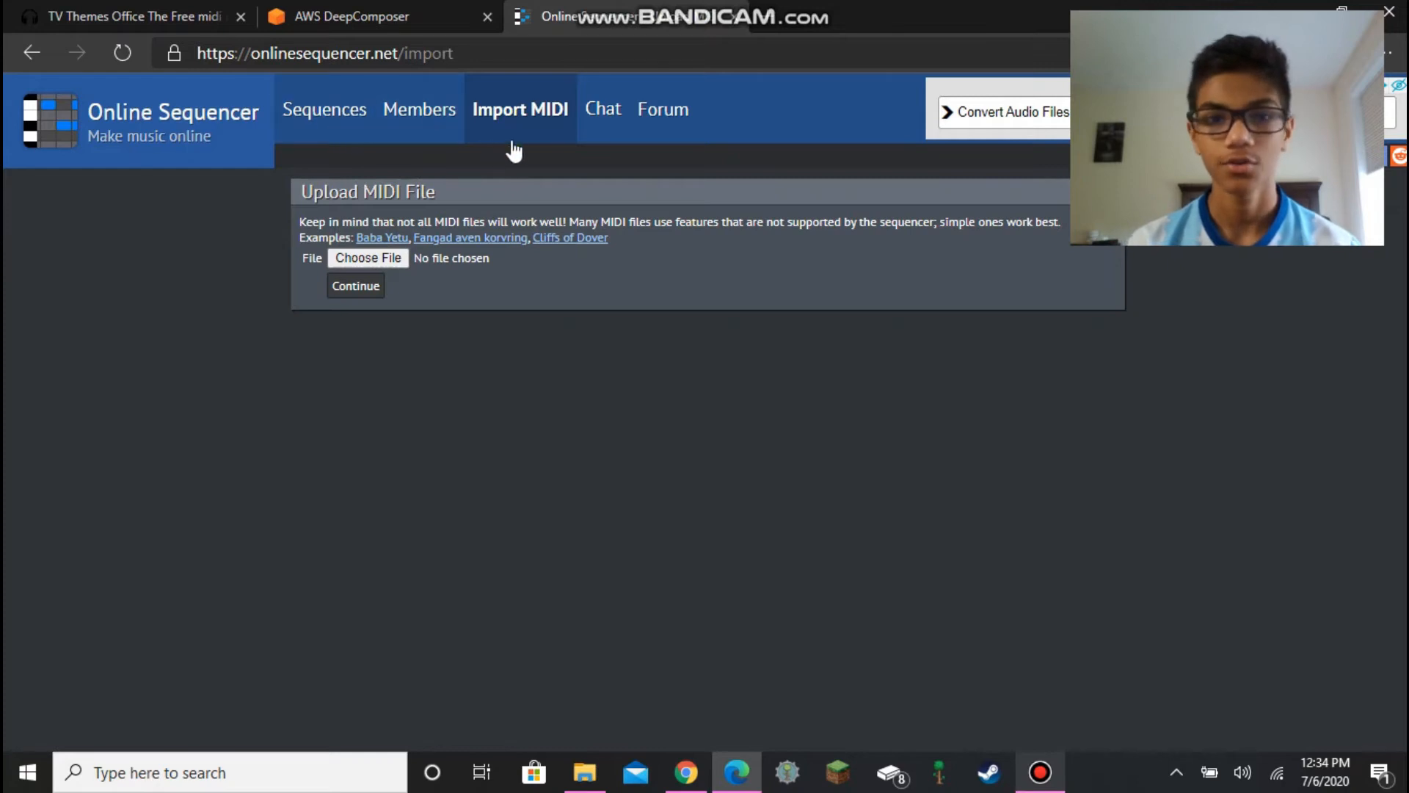
- Upload OfficeThe.mid from Downloads to Online Sequencer's MIDI import and continue
left_click(387, 258)
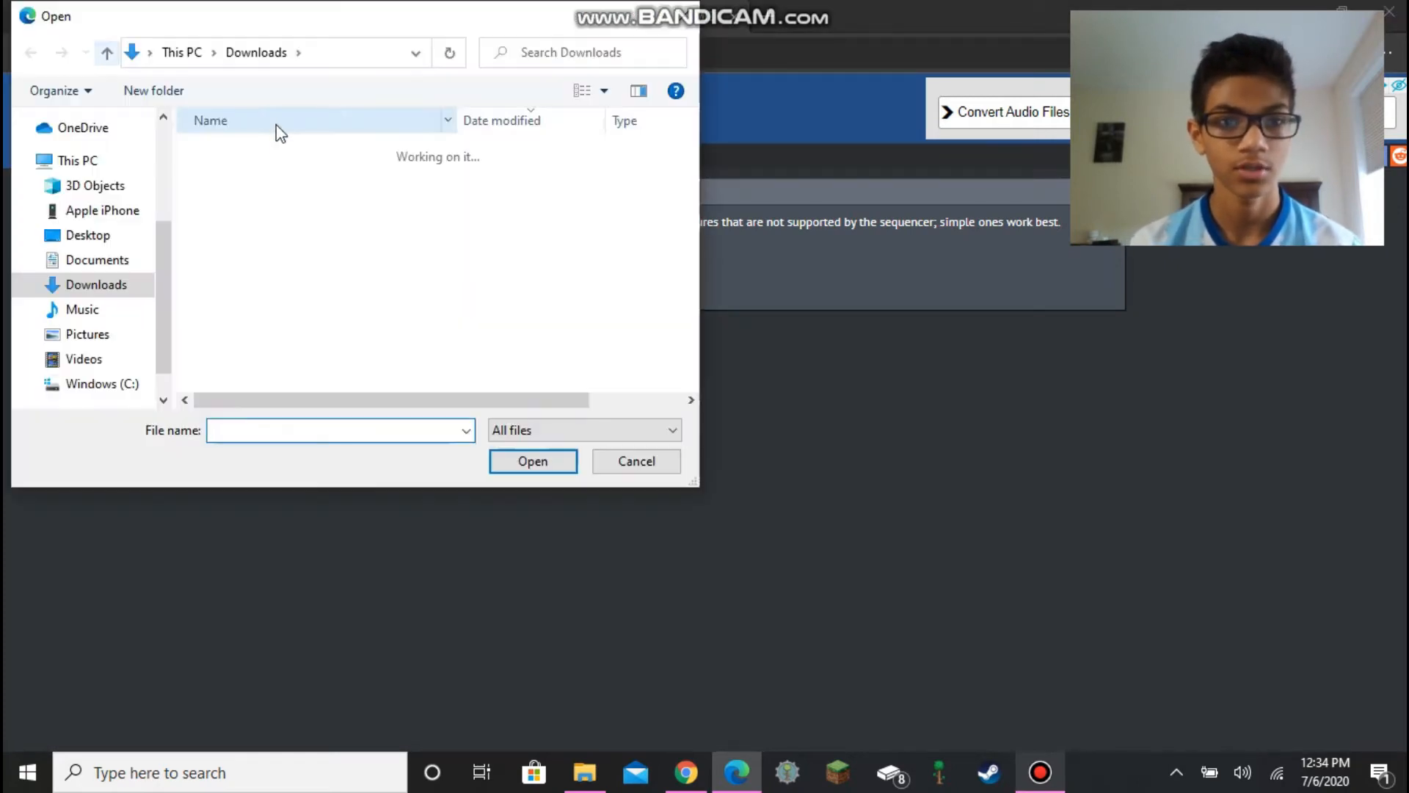
left_click(245, 202)
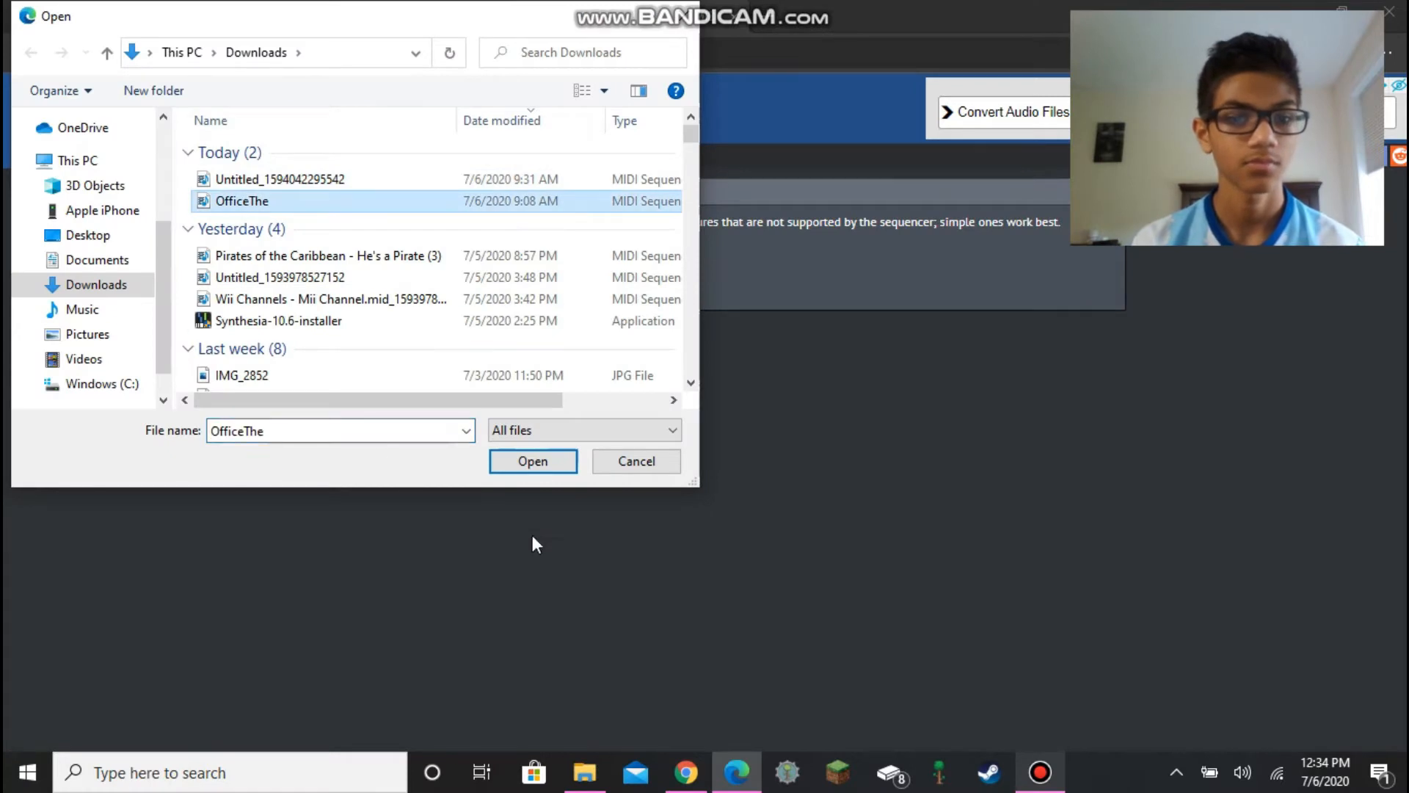
left_click(533, 459)
left_click(366, 294)
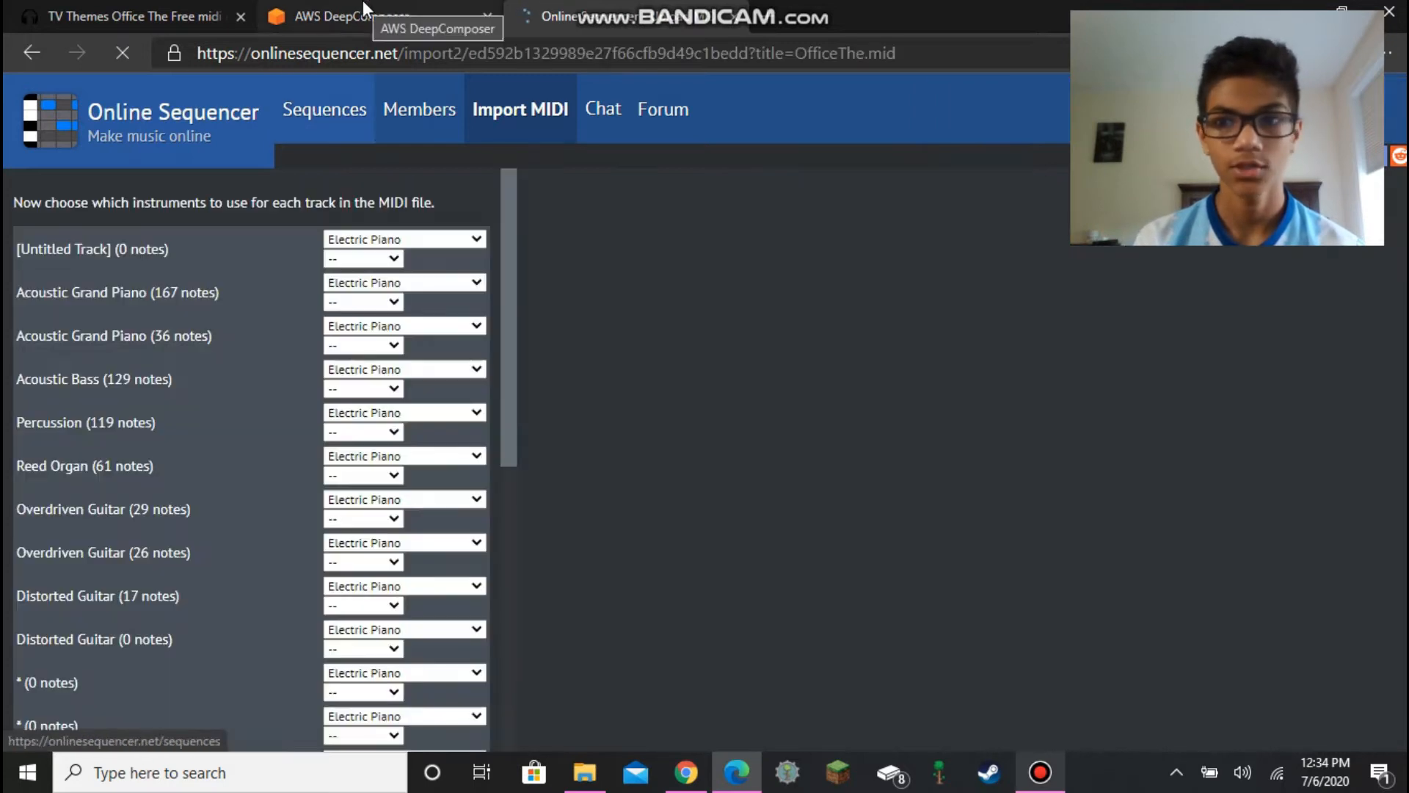
- Copy all notes of the imported Office theme preview sequence
left_click(363, 1)
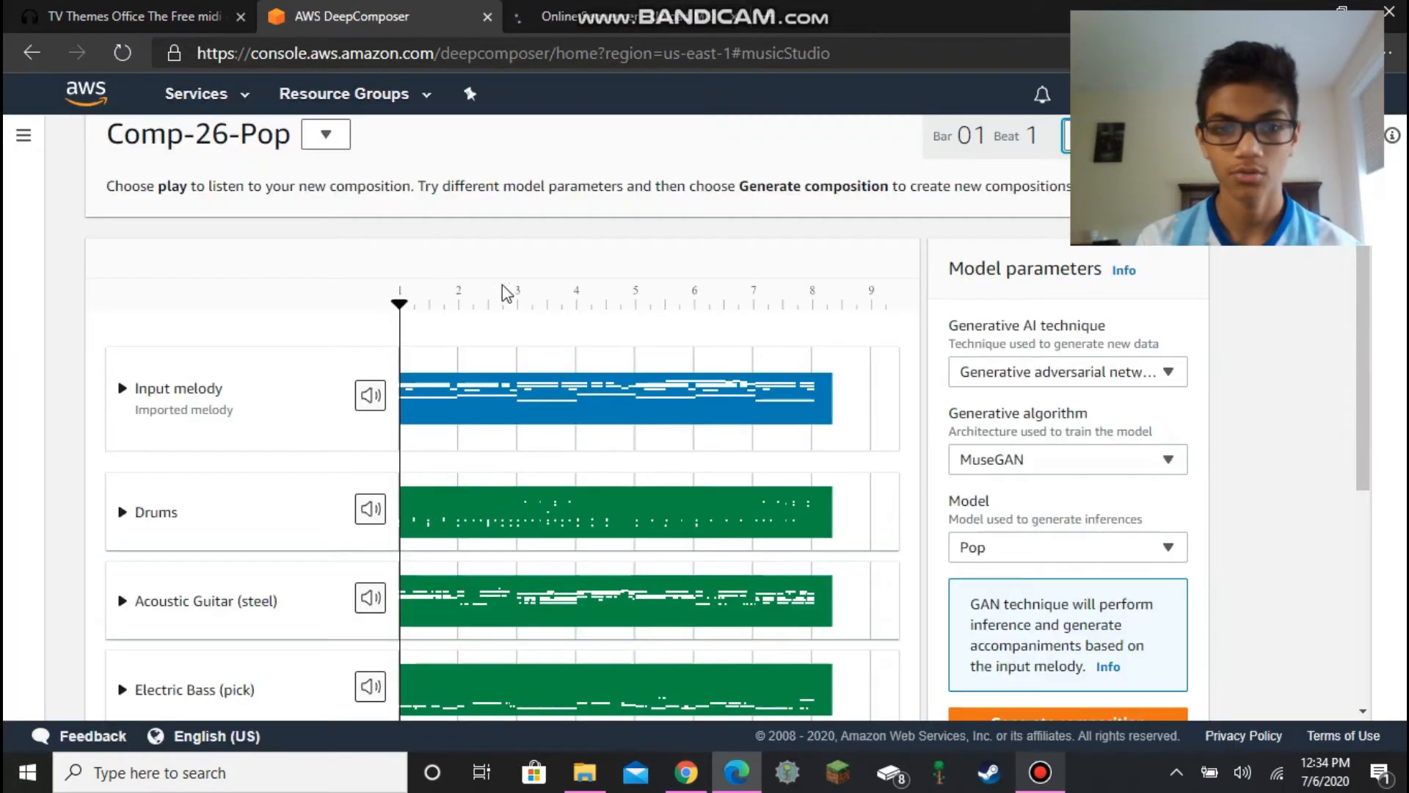
left_click(580, 16)
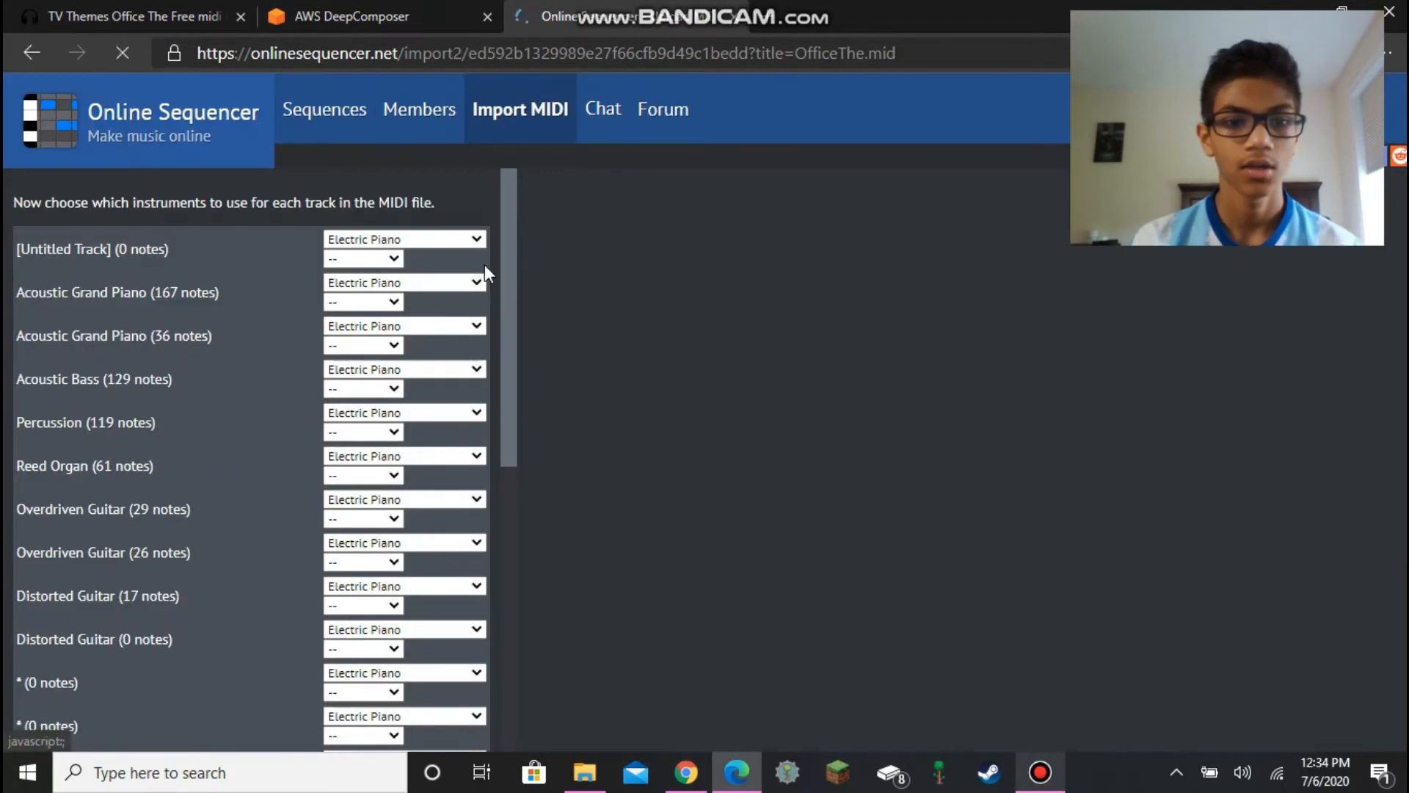
scroll(646, 382, "down", 5)
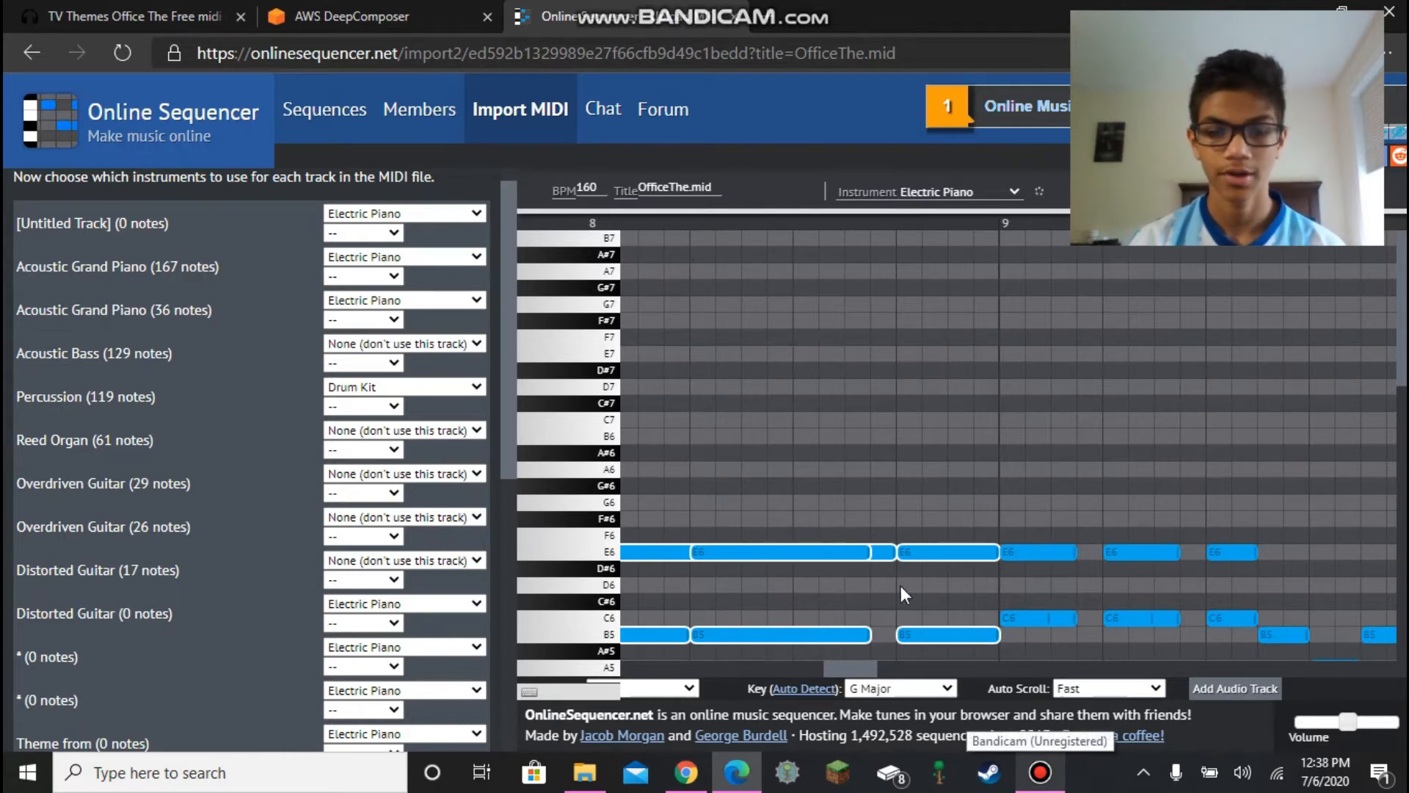
key("ctrl+c")
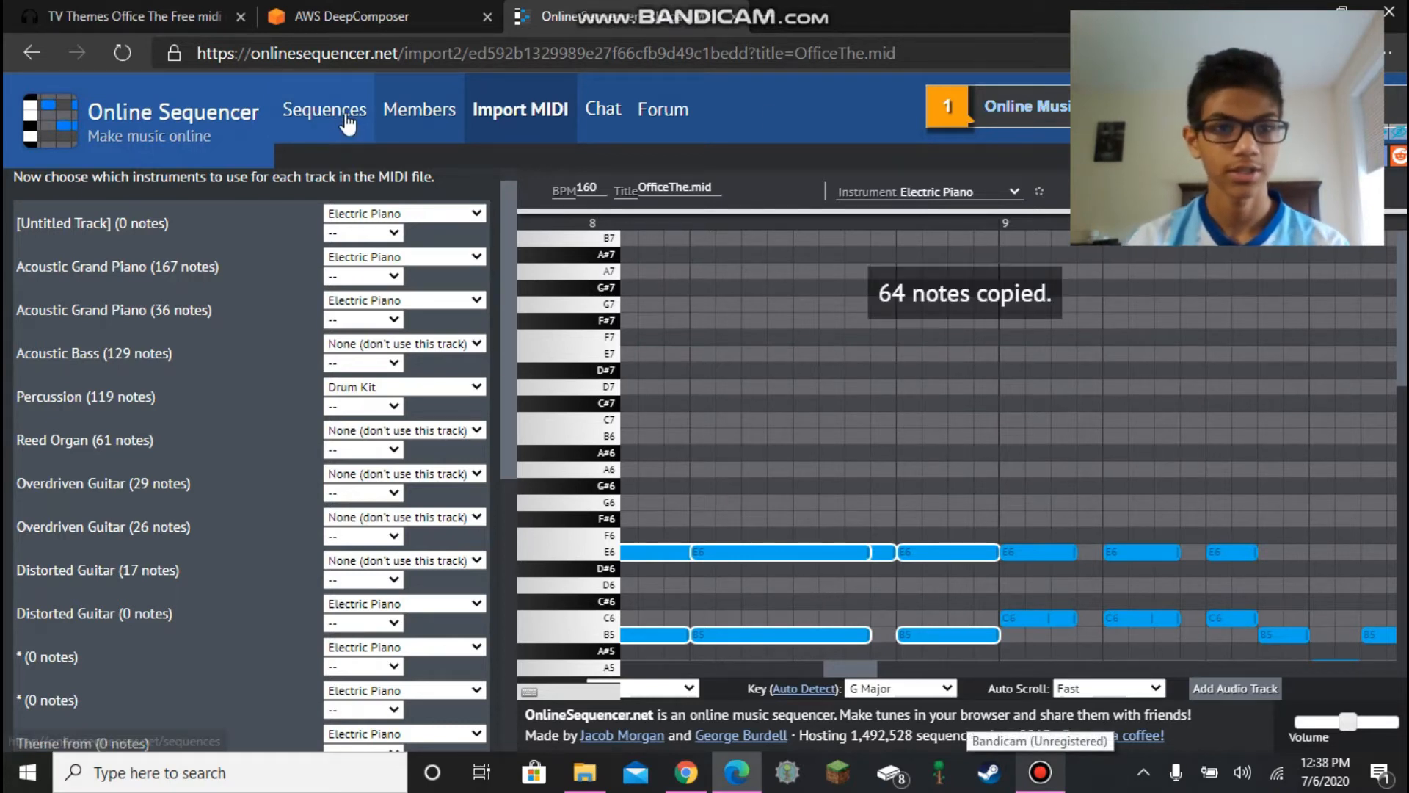
- Paste the copied notes into a new blank sequence and set its tempo to 160 BPM
left_click(99, 124)
left_click(782, 169)
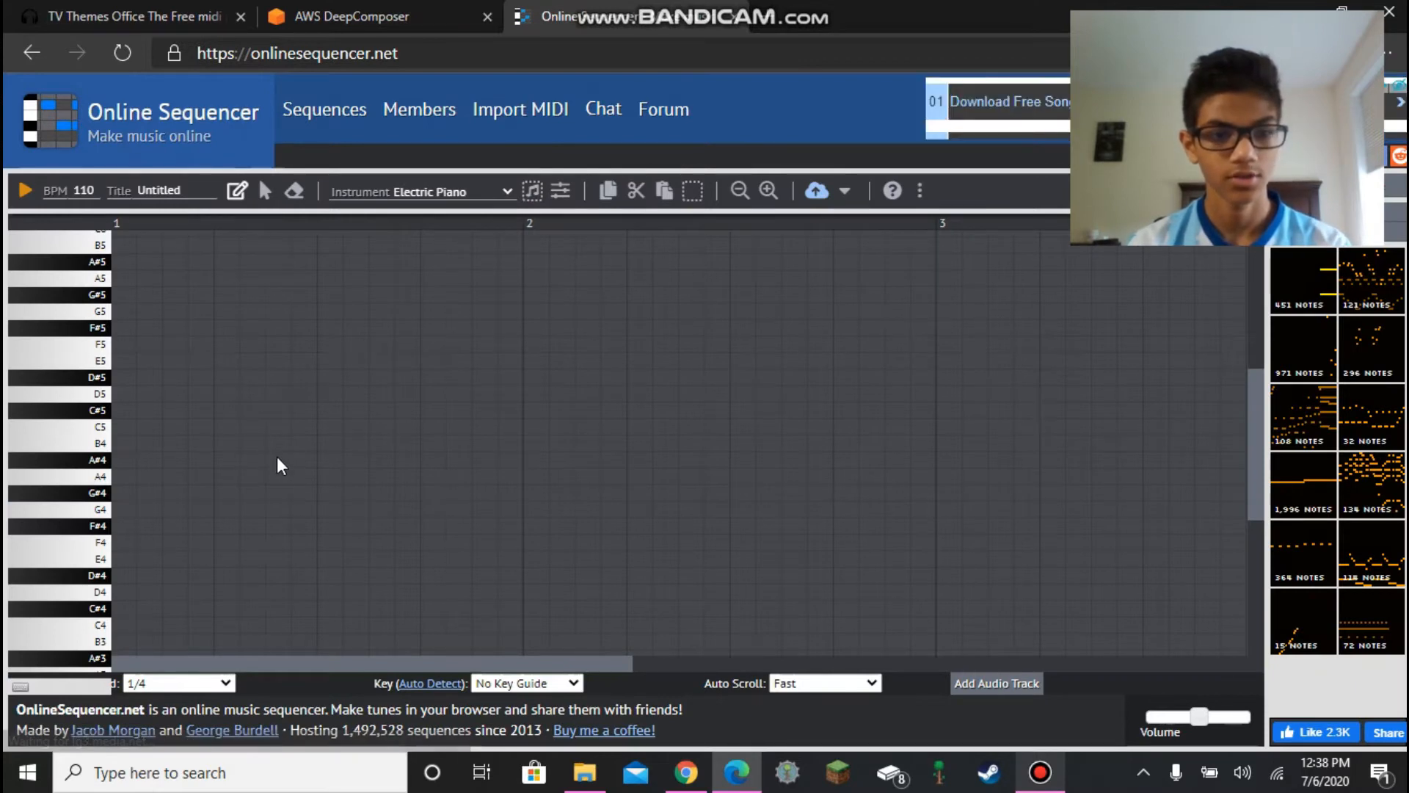
left_click_drag(1261, 367, 1221, 643)
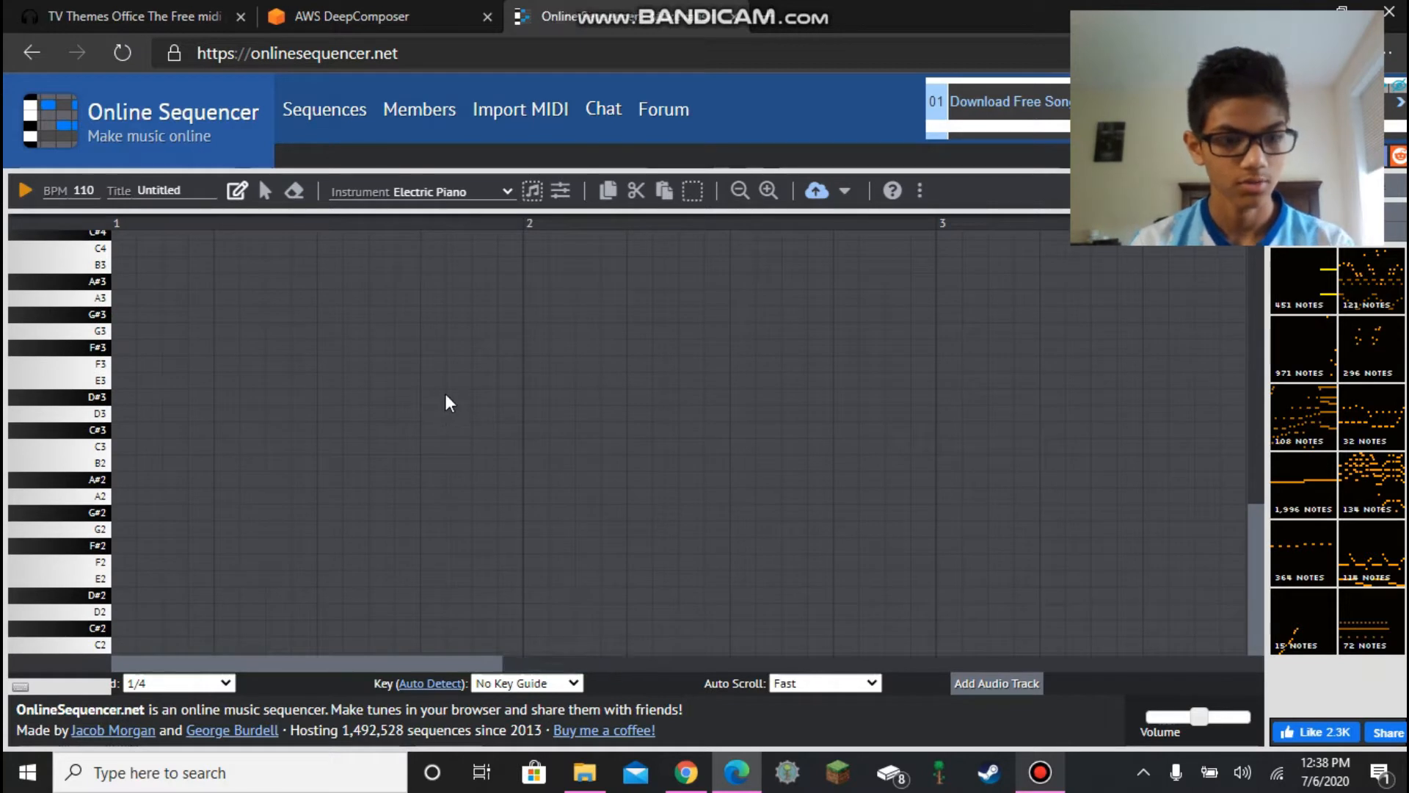
left_click_drag(1262, 436, 1263, 198)
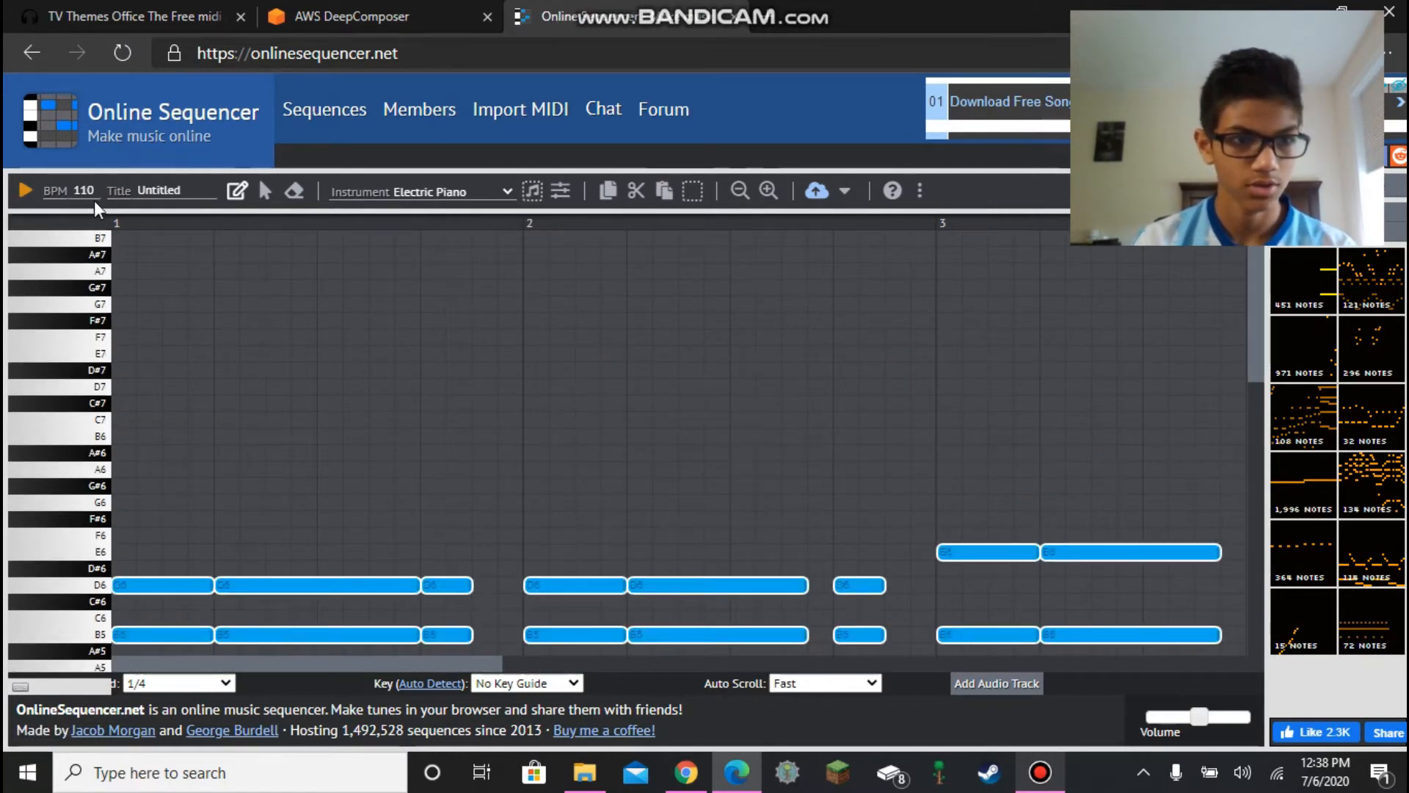
type("1")
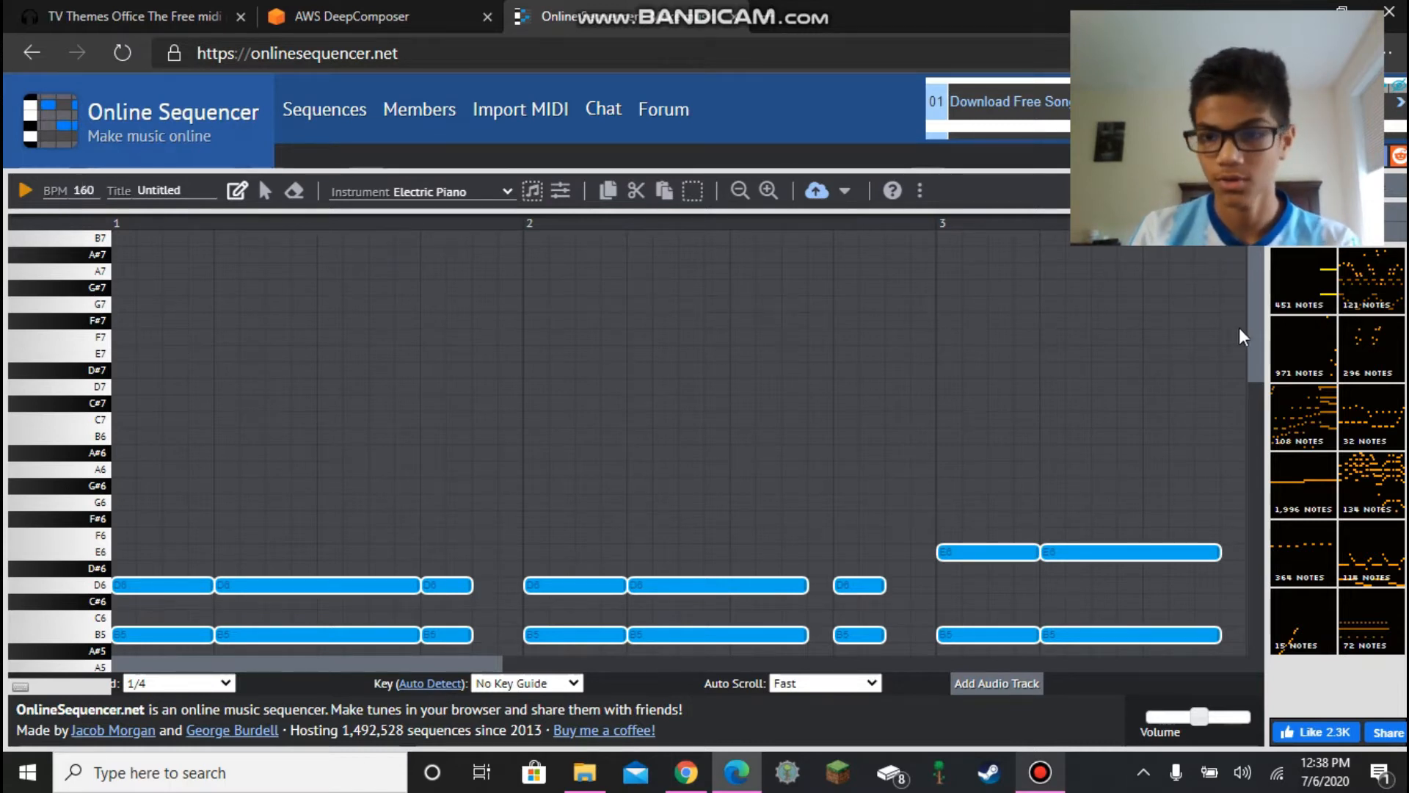
- Play back the pasted melody to listen to it, then stop playback
left_click(353, 10)
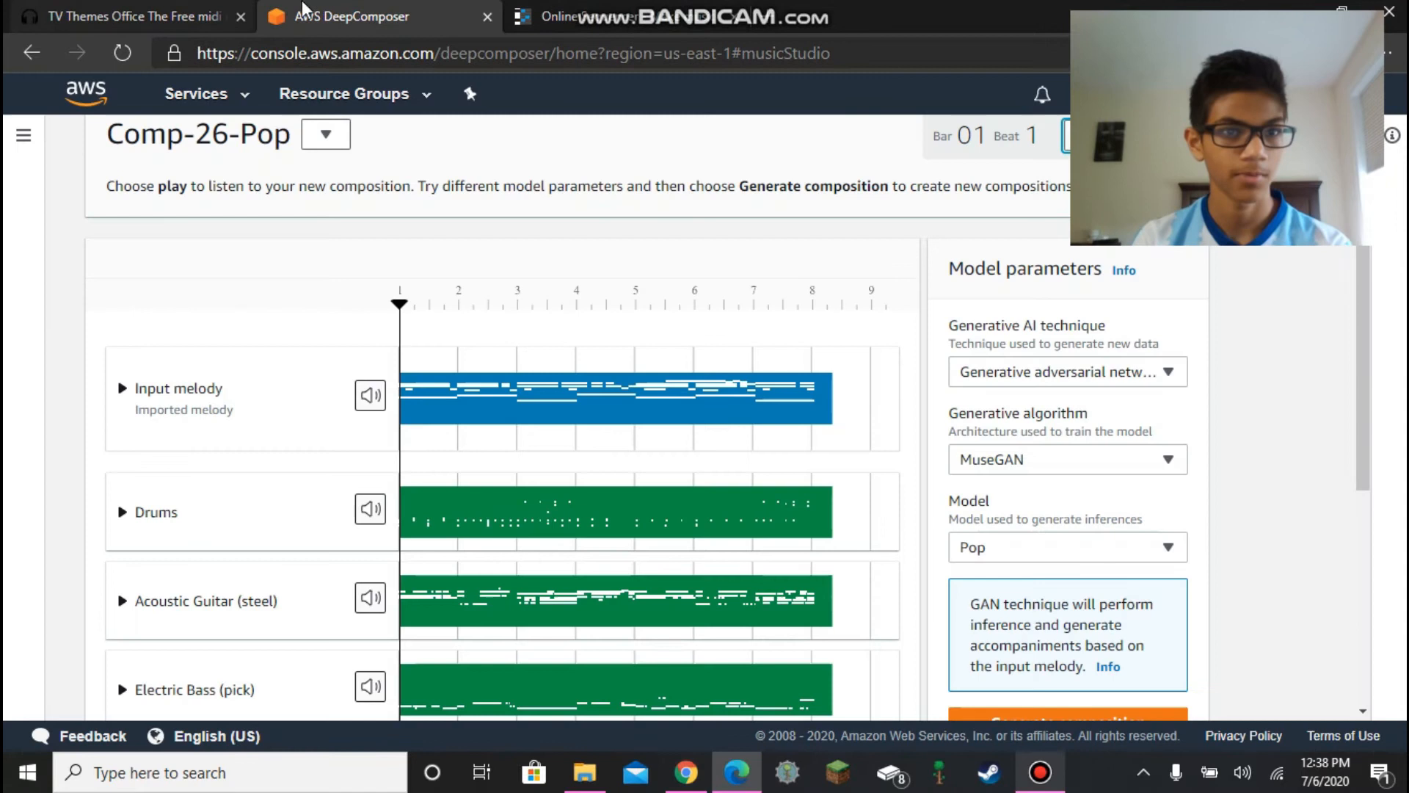
left_click(556, 18)
left_click_drag(1252, 306, 1270, 392)
left_click(27, 193)
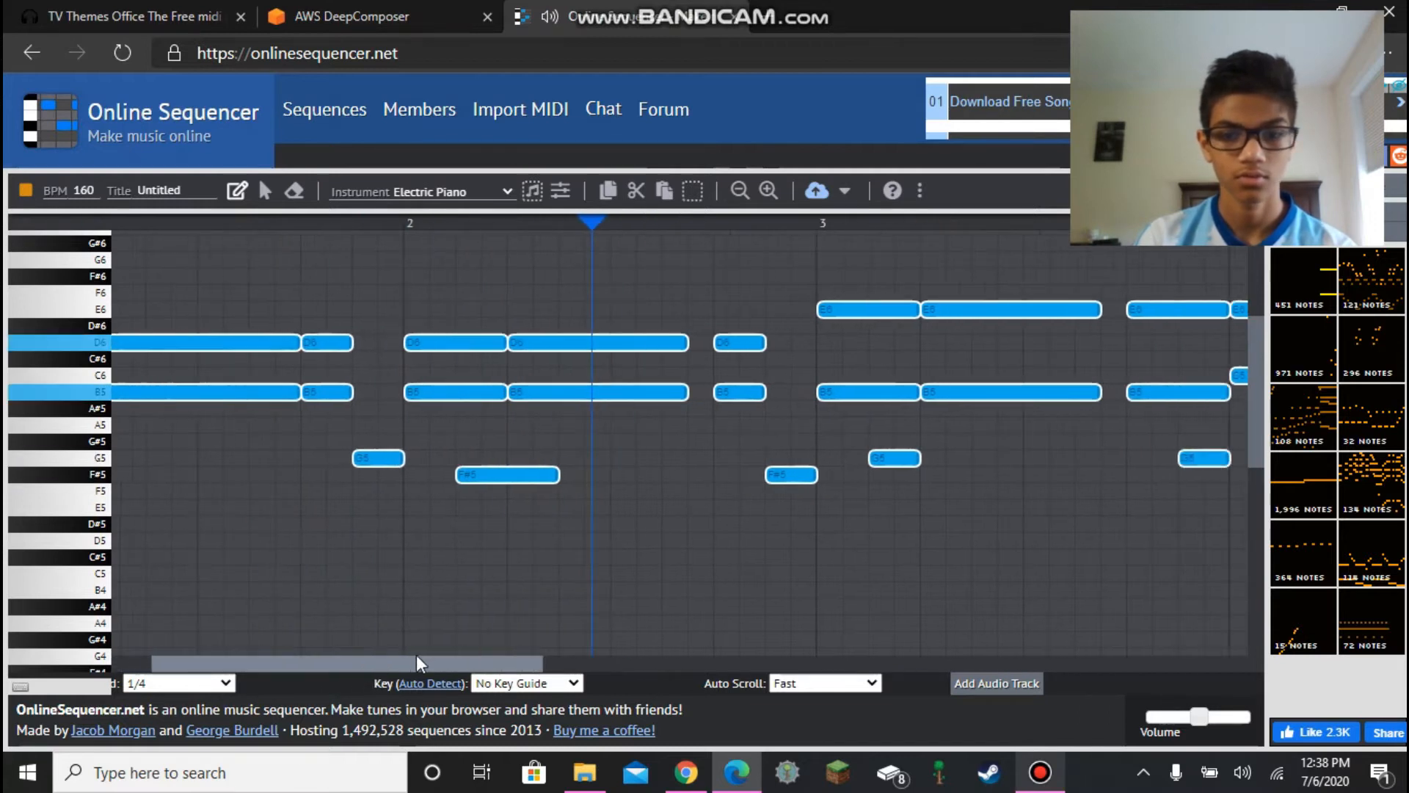
left_click_drag(515, 662, 1025, 669)
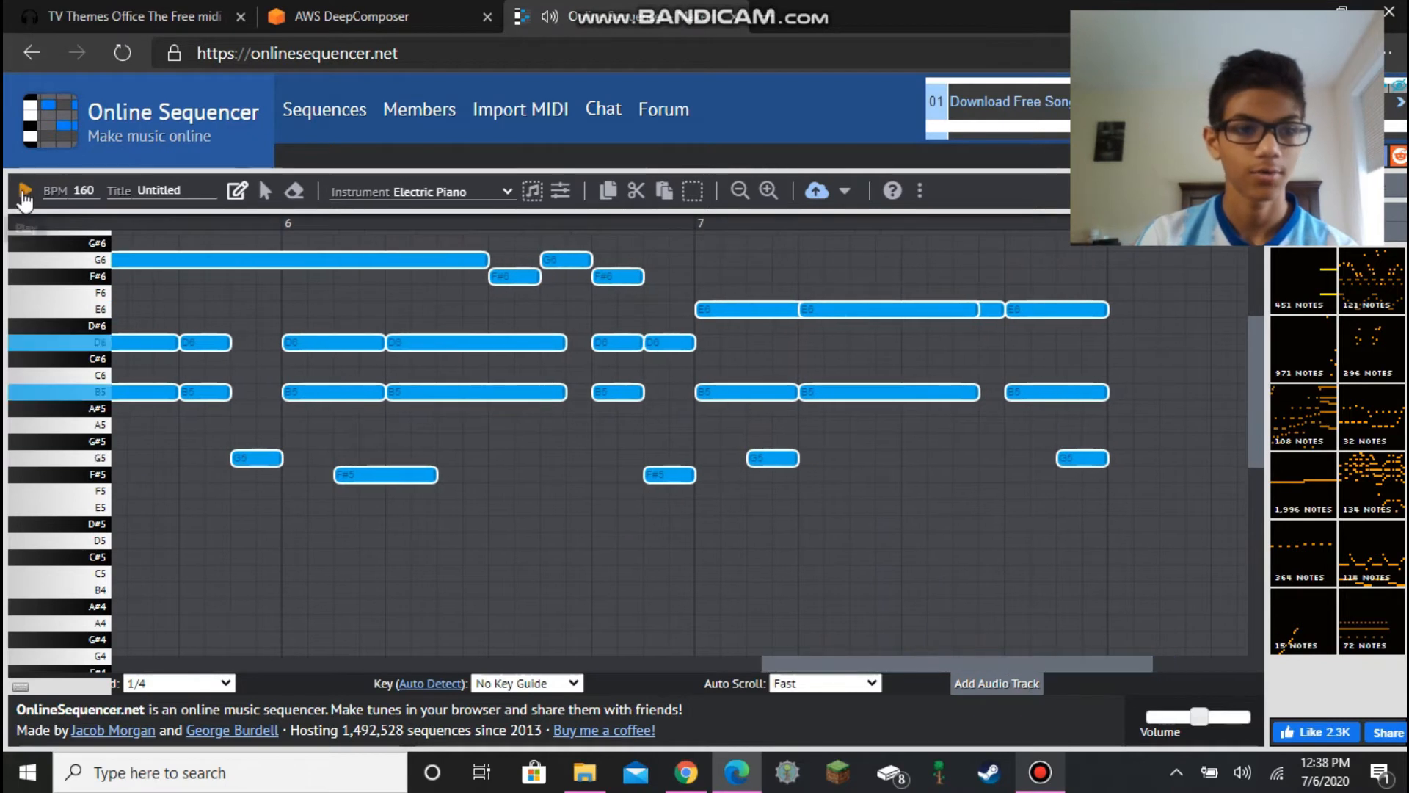
key("space")
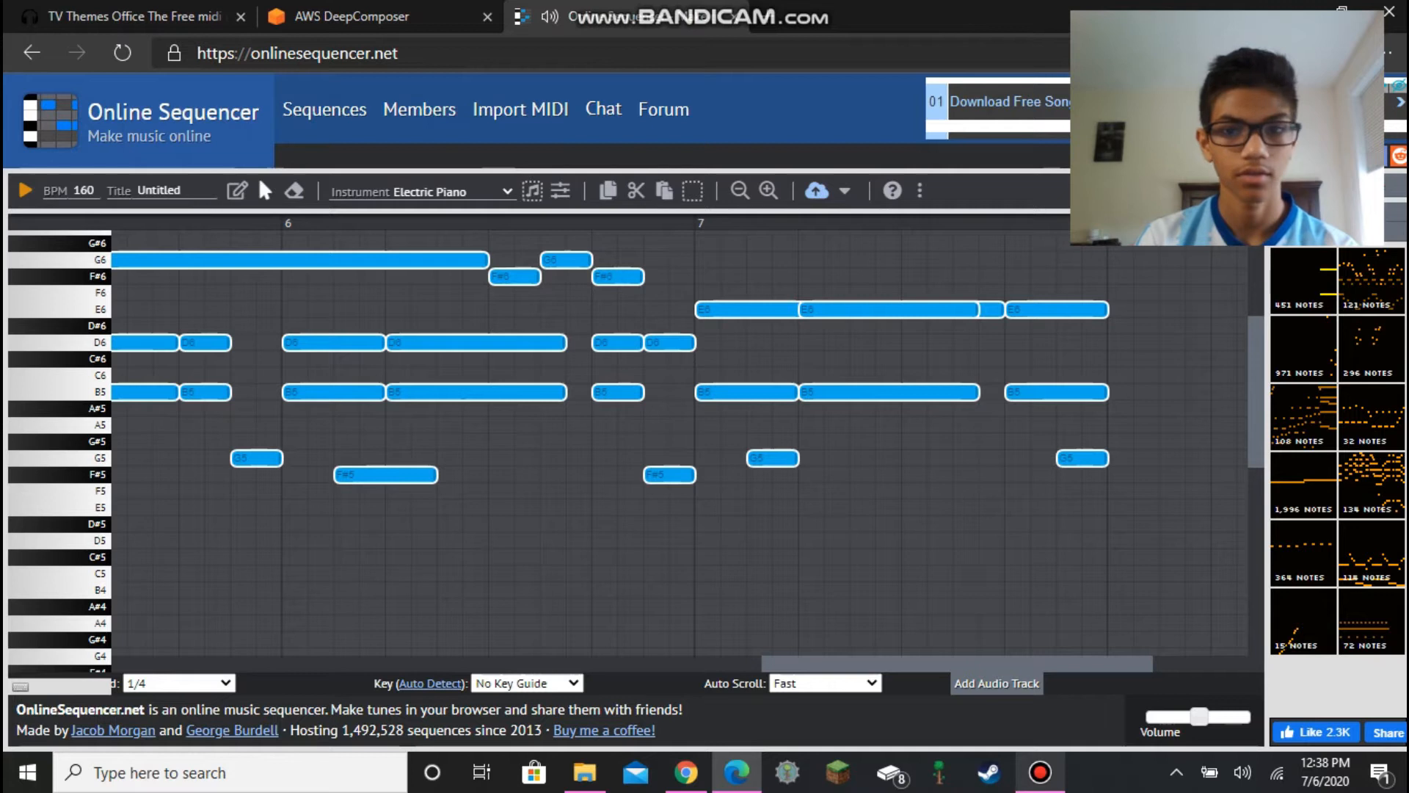
- Export the sequence as a MIDI file
left_click(844, 194)
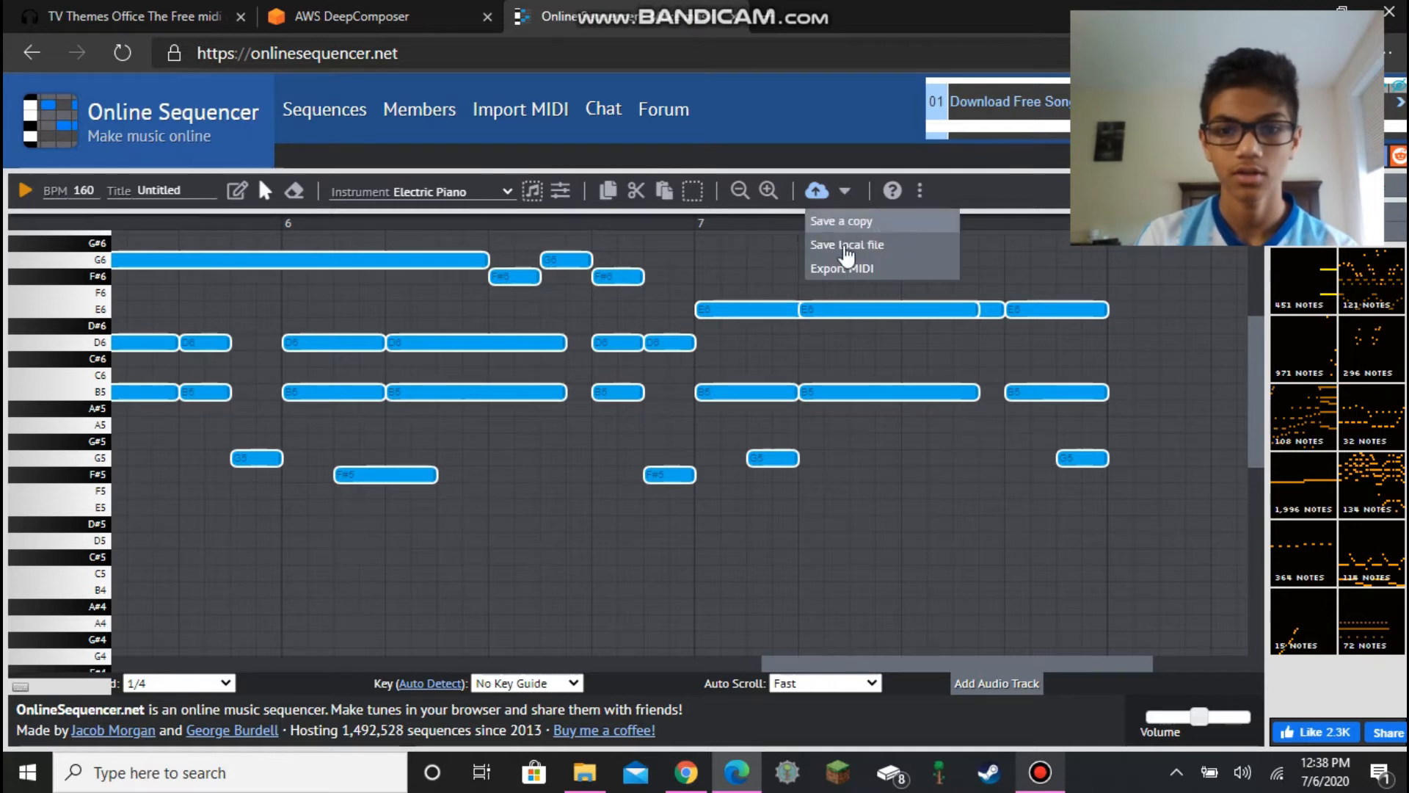
left_click(848, 269)
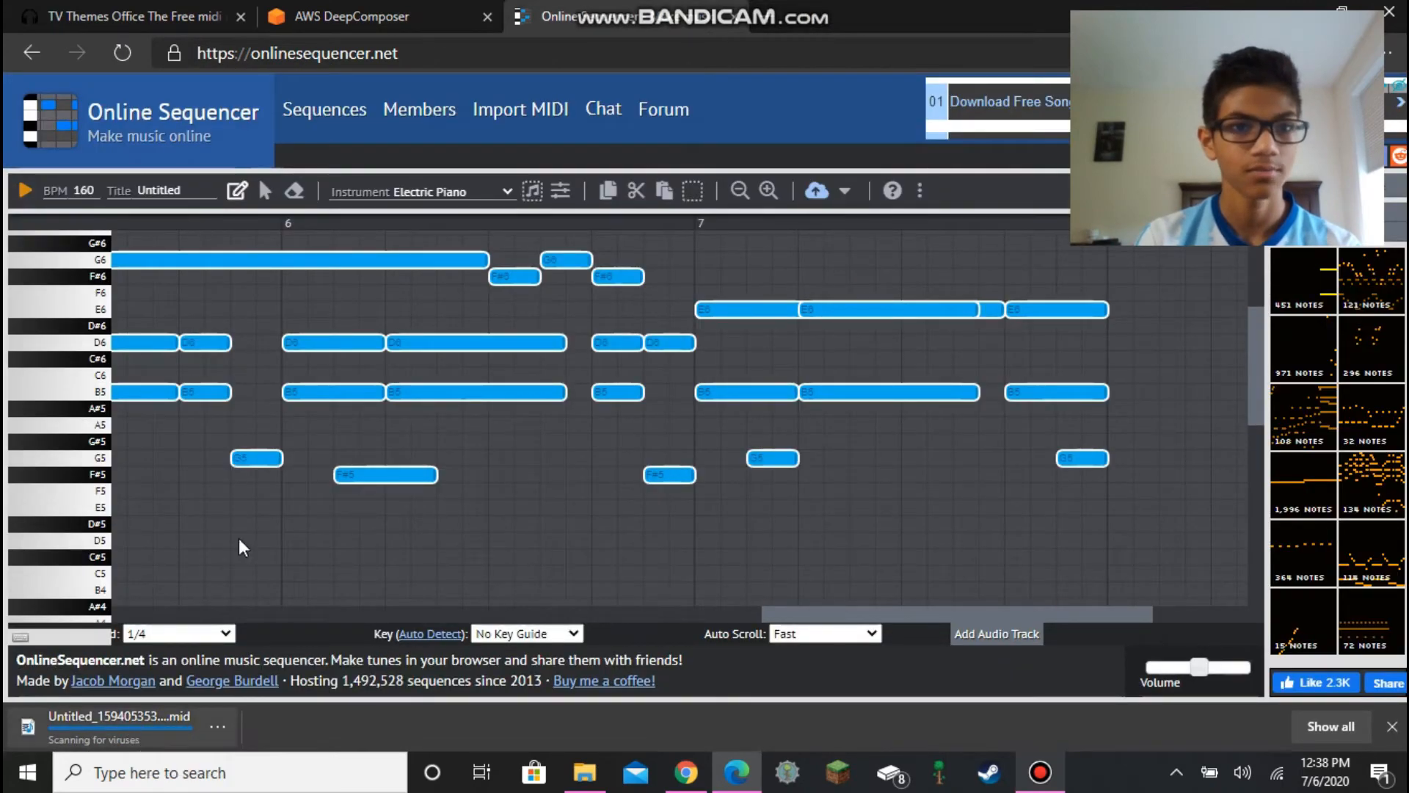
- Switch to AWS DeepComposer and create a new composition from the Compositions page
left_click(403, 21)
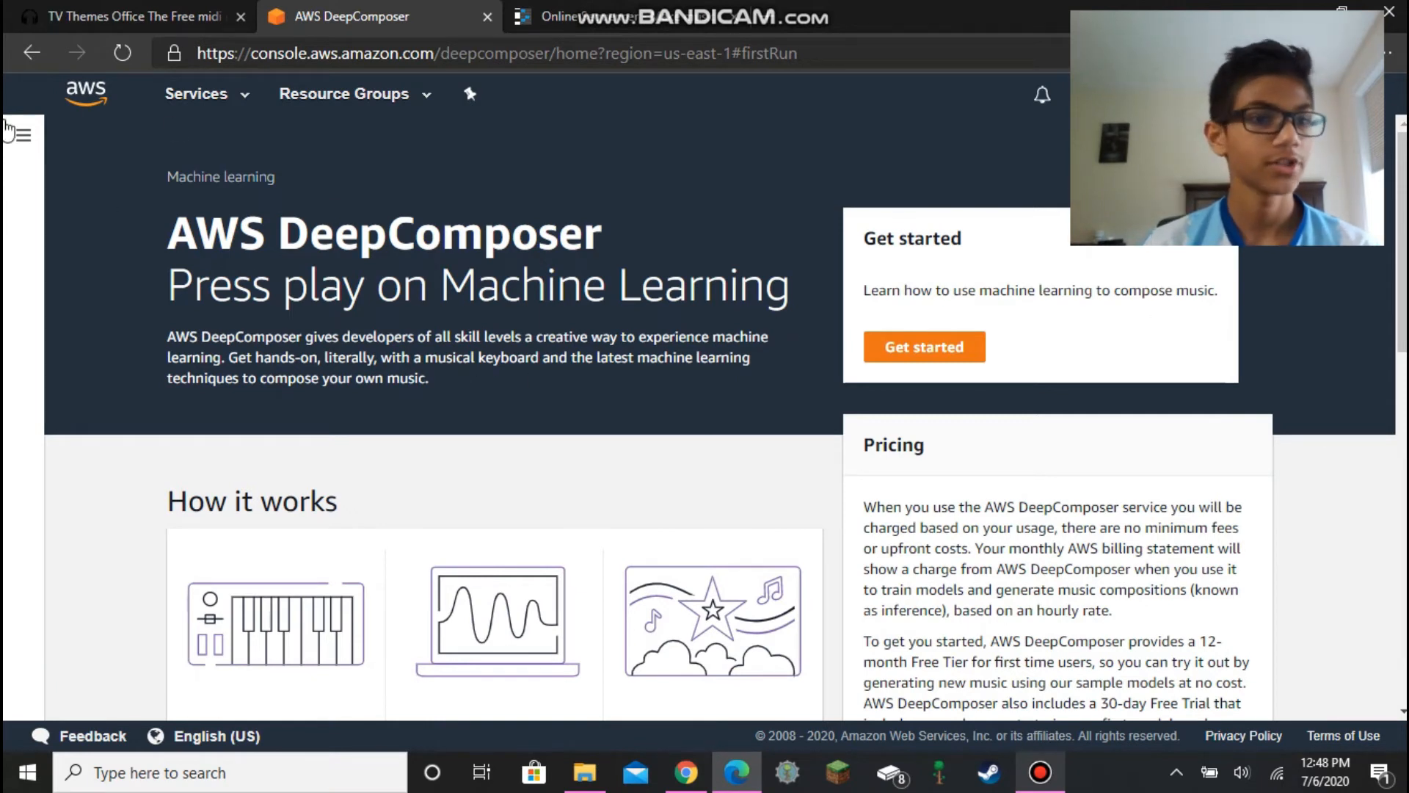
left_click(9, 149)
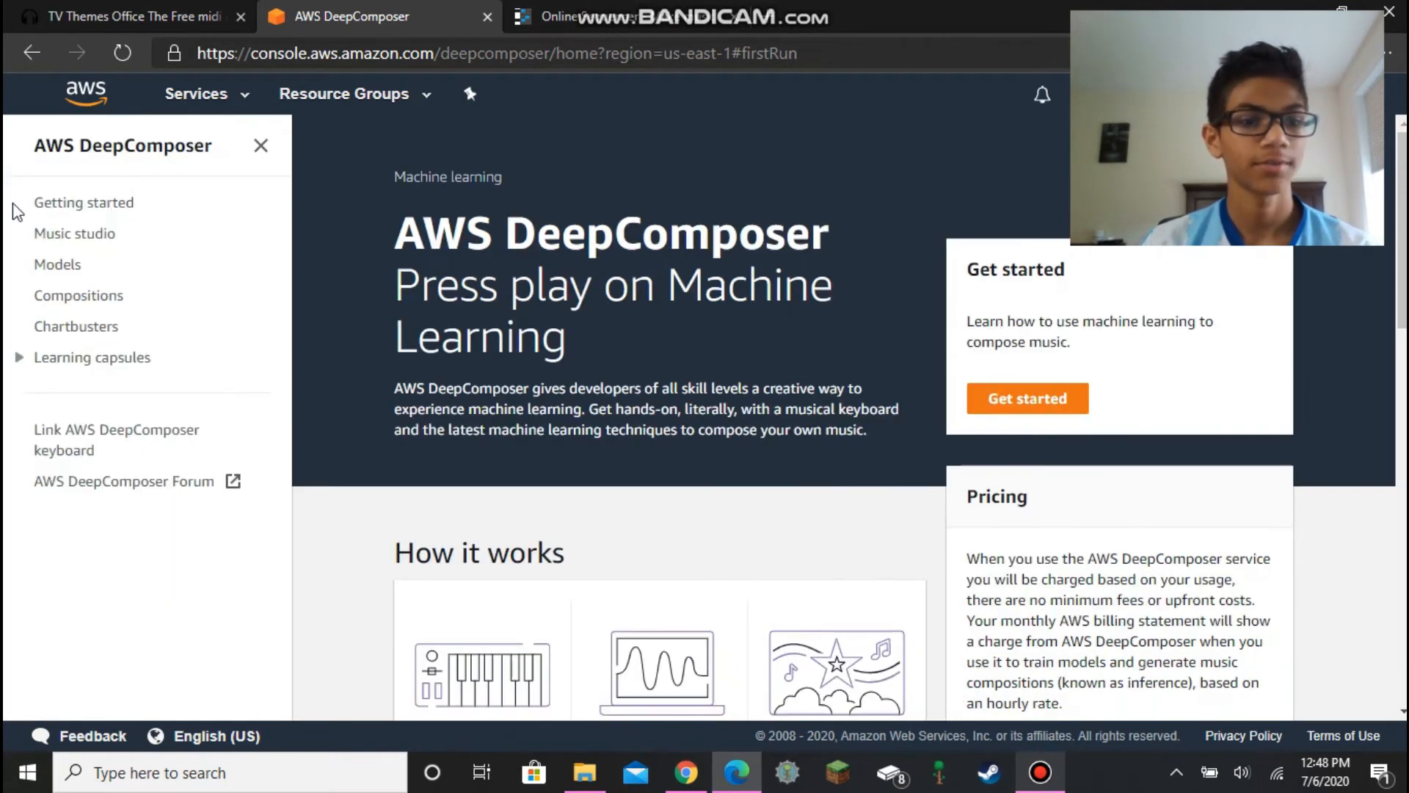
left_click(73, 301)
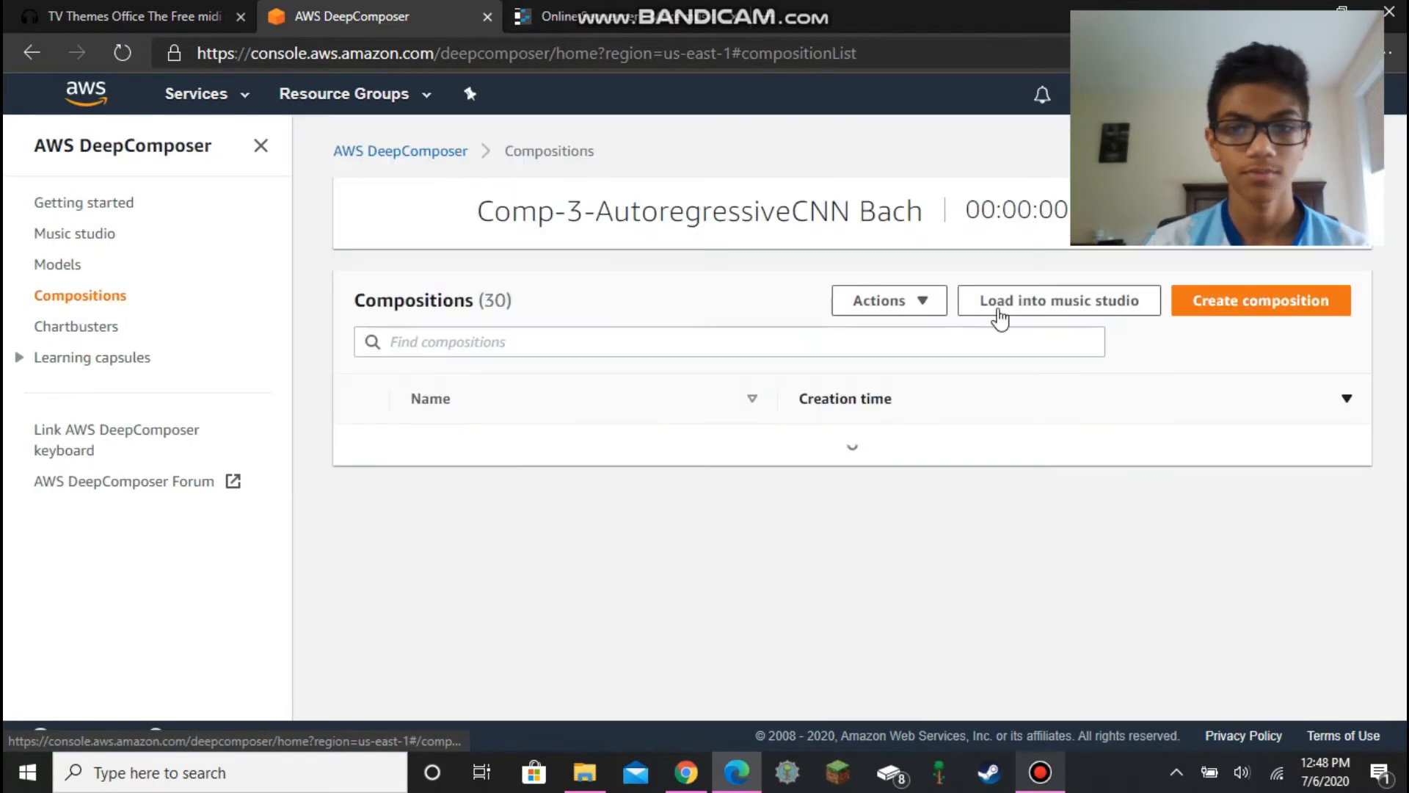
left_click(1244, 278)
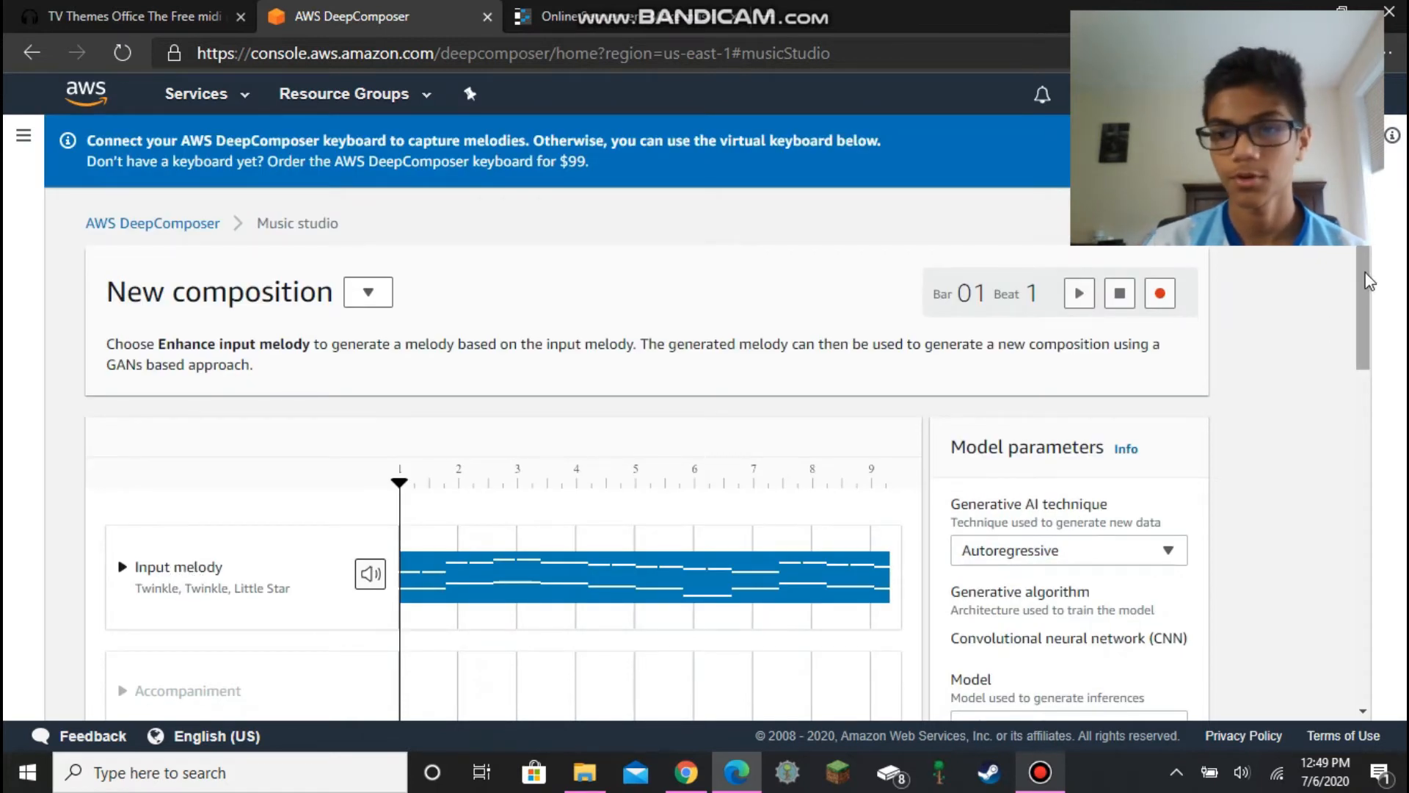
- Set the input melody's source to Imported track
scroll(1362, 293, "down", 3)
left_click(222, 361)
left_click(195, 494)
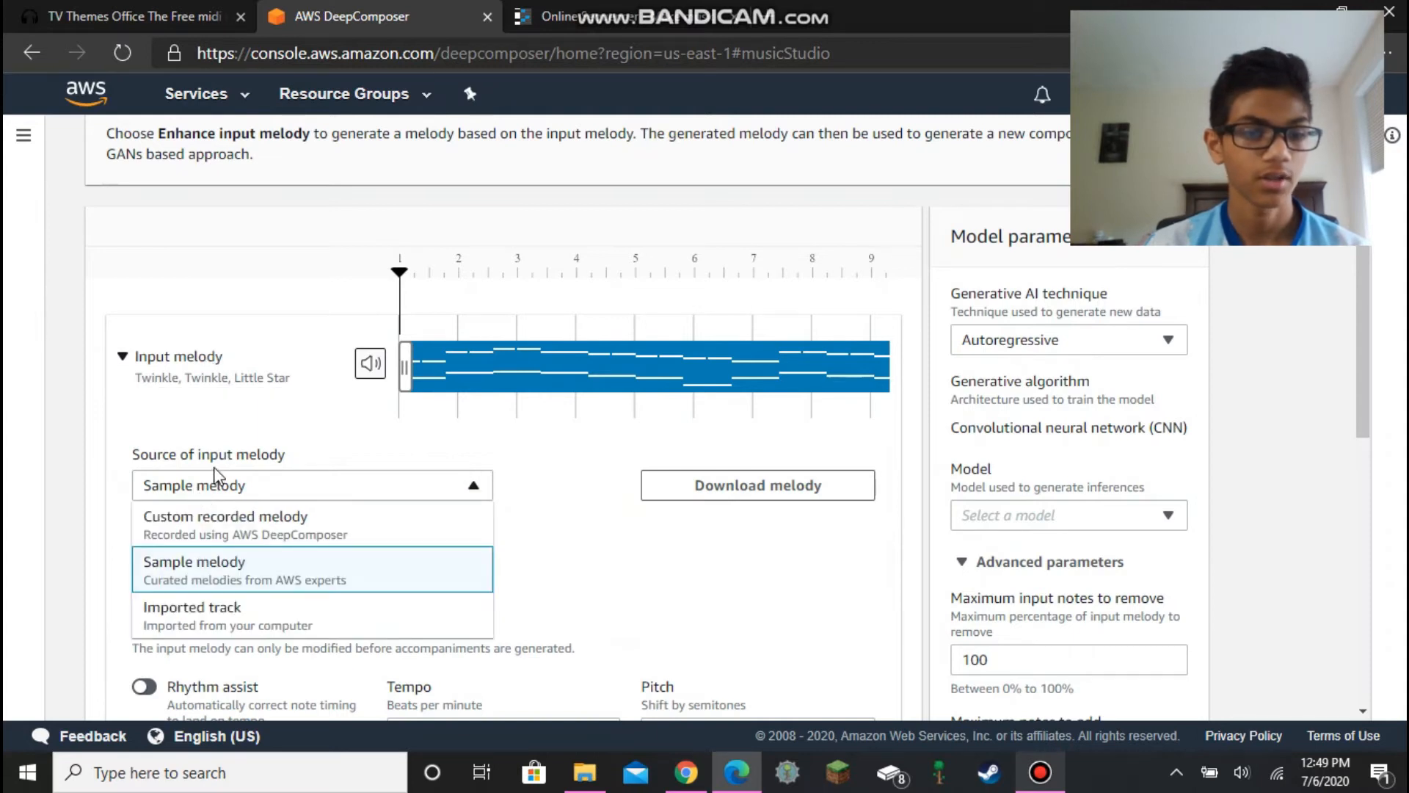
left_click(210, 629)
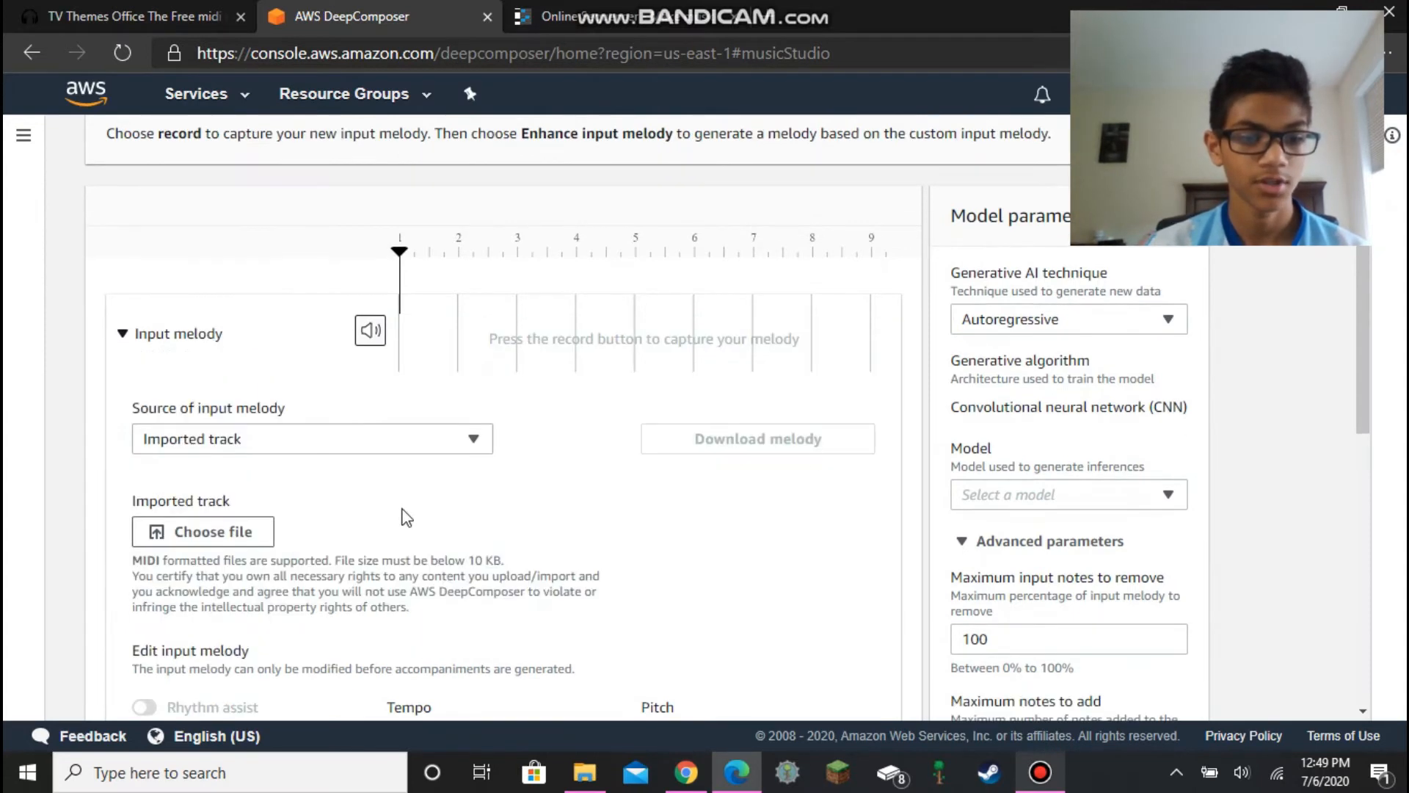
- Import Untitled_1594042295542.mid from Downloads as the input melody track
scroll(1358, 323, "down", 3)
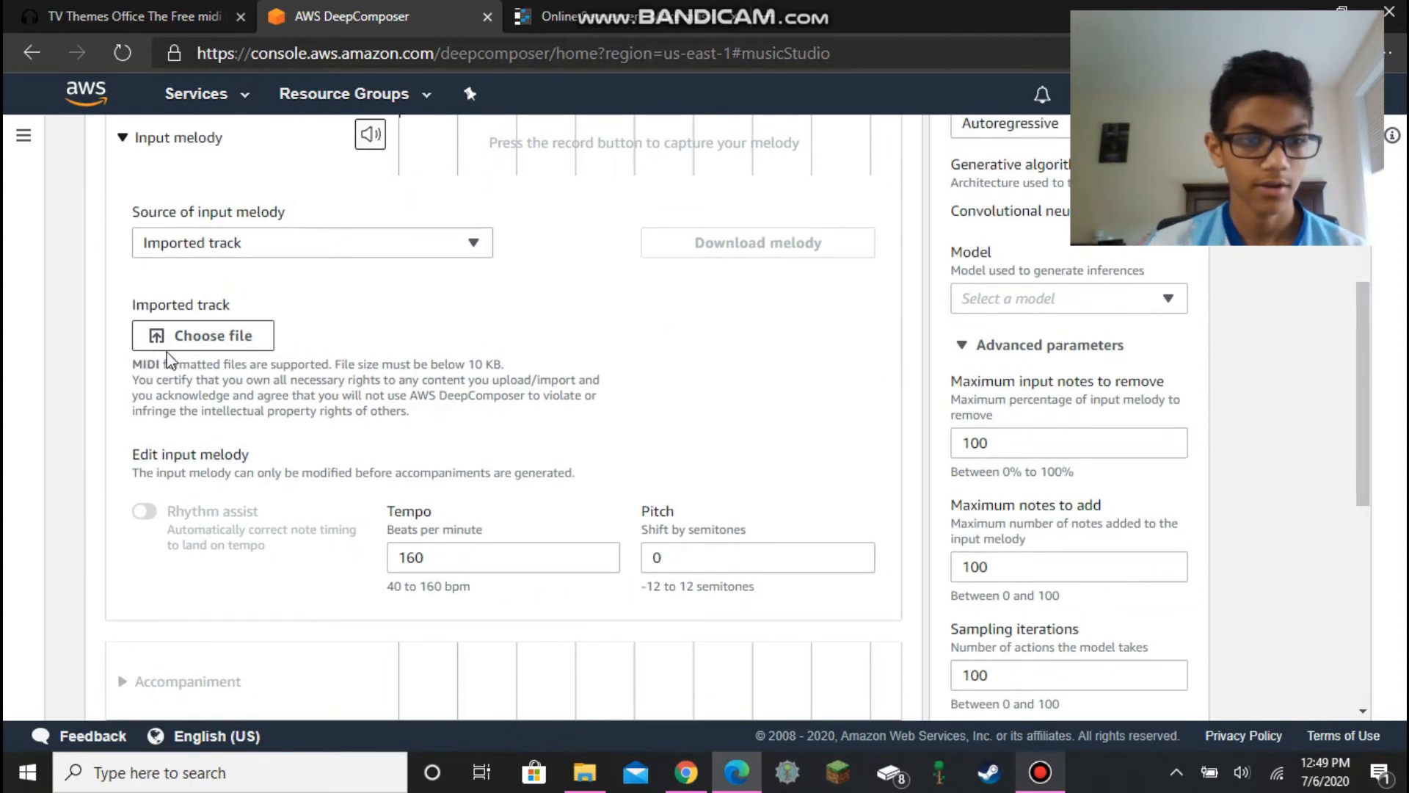
left_click(185, 339)
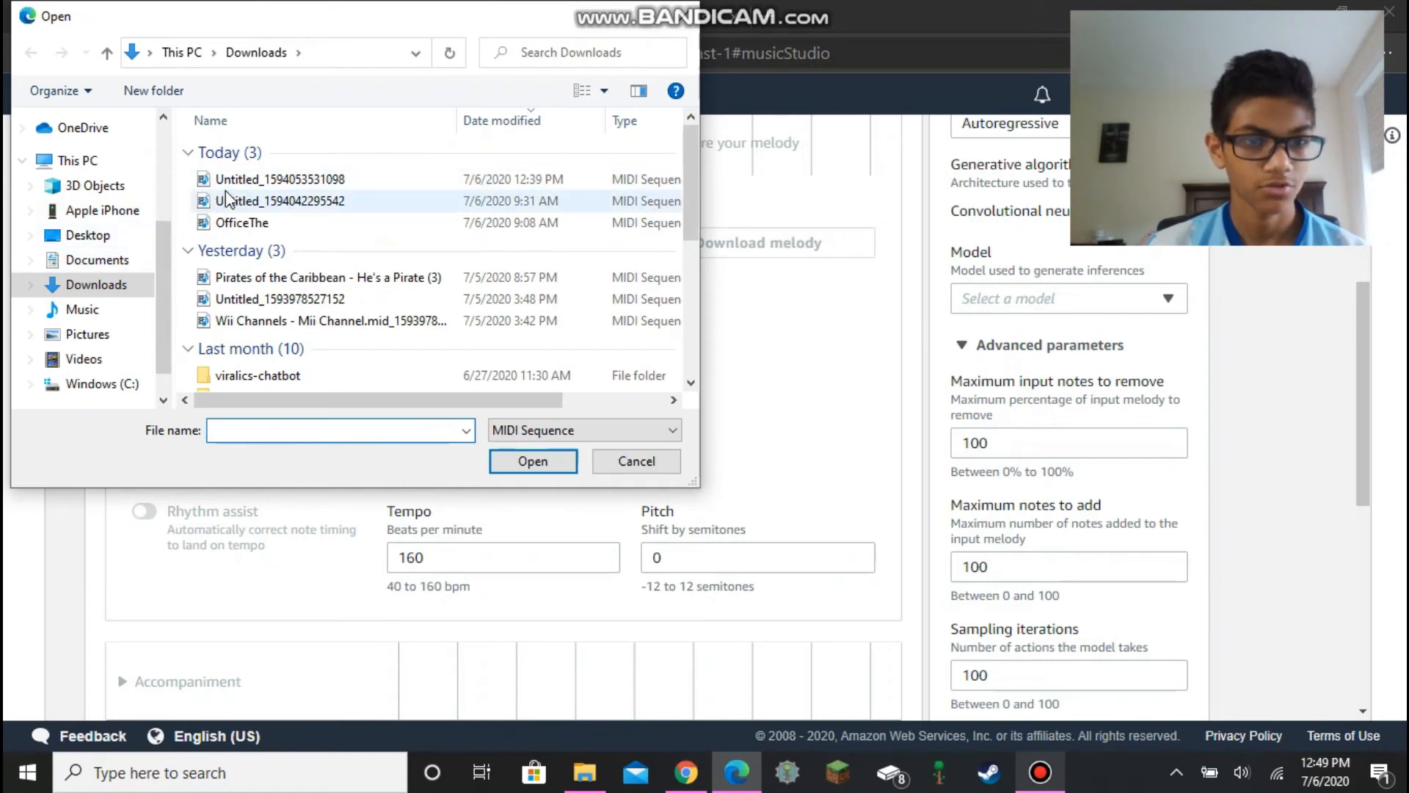
left_click(234, 204)
left_click(533, 461)
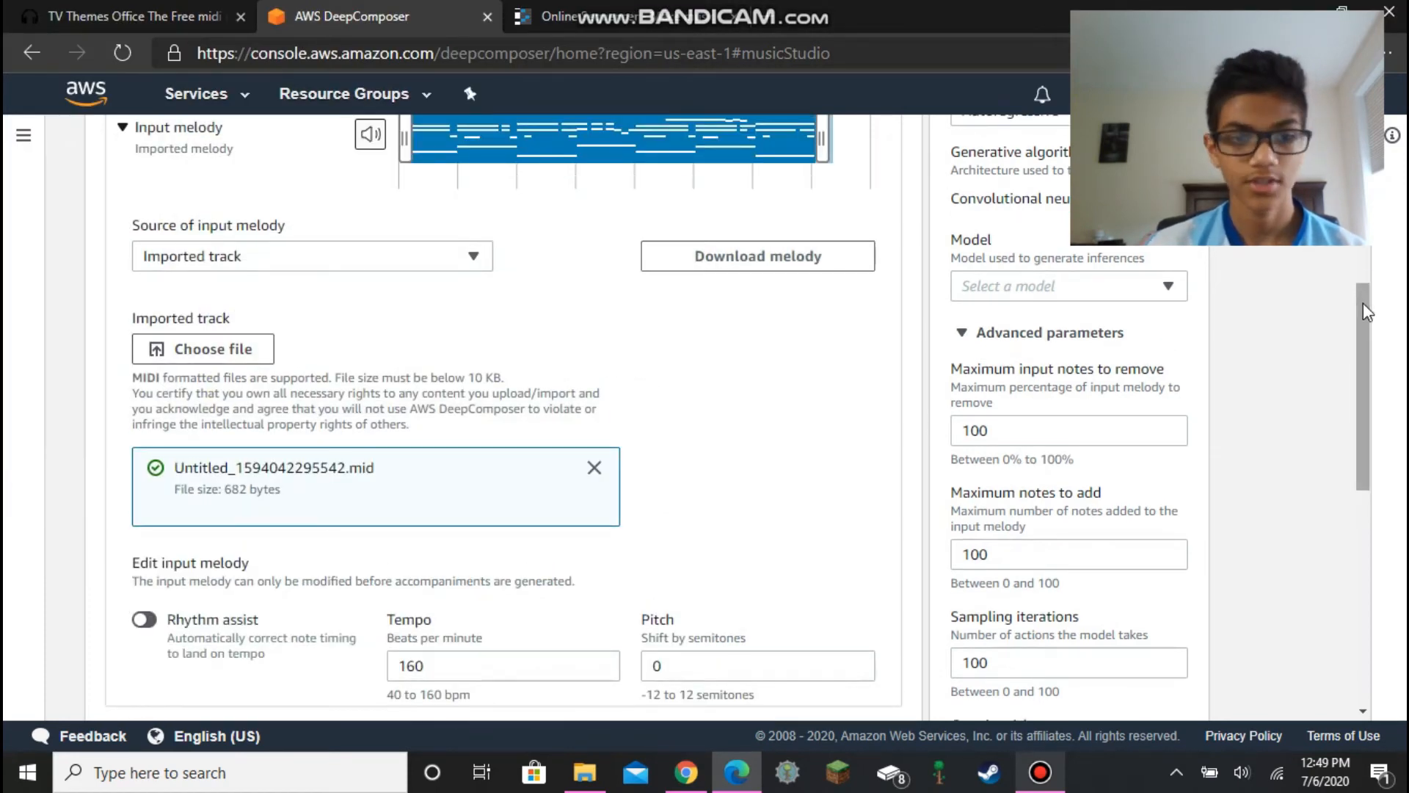
scroll(1367, 312, "down", 5)
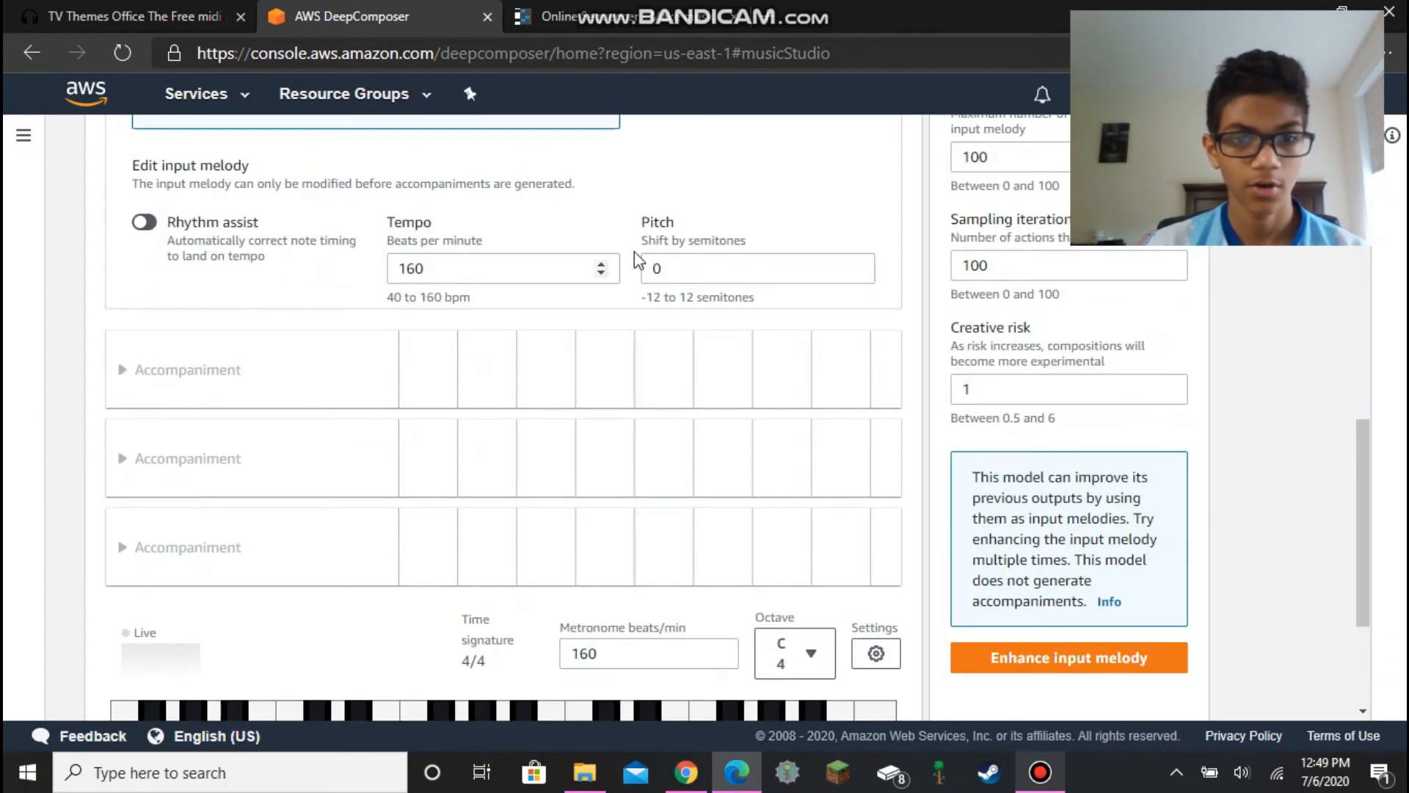
left_click(553, 6)
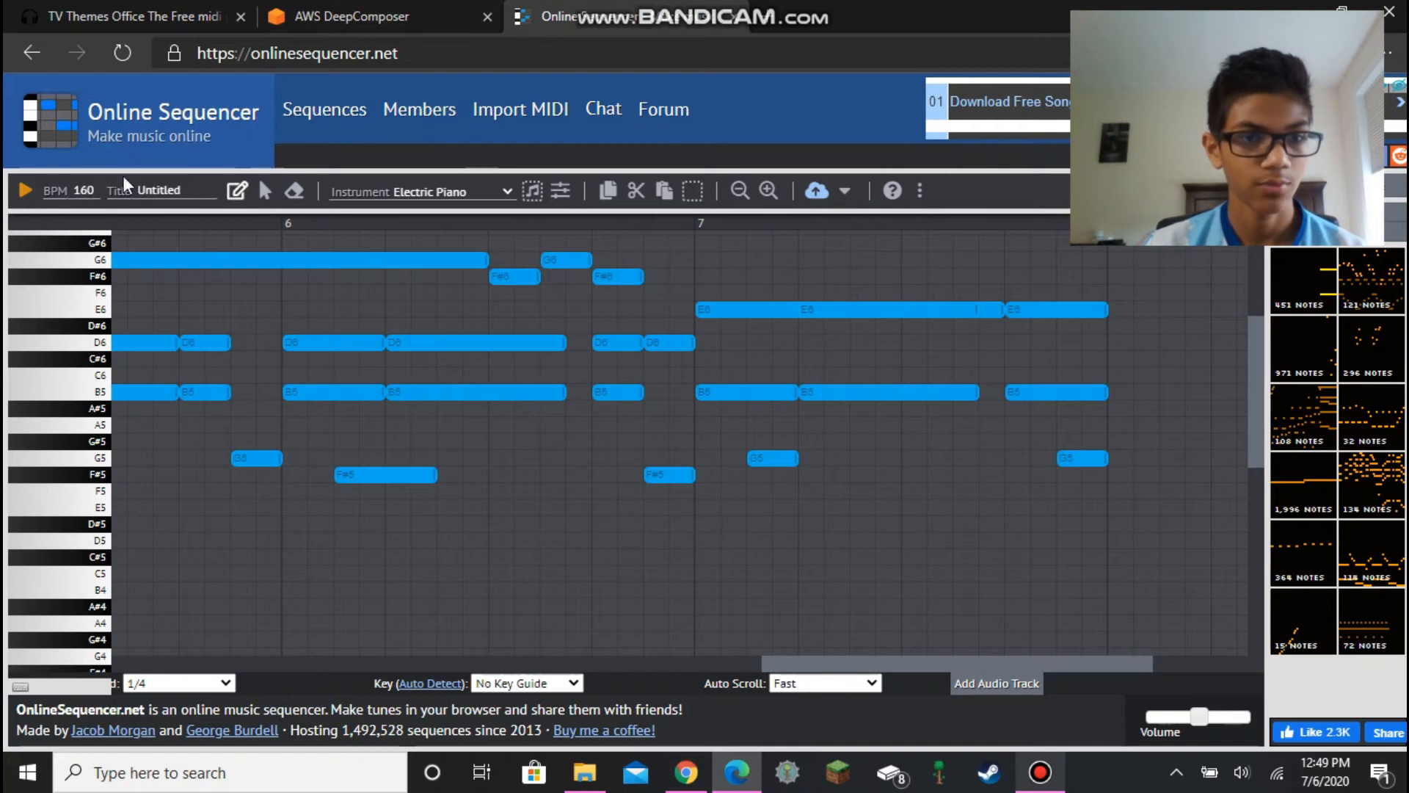
left_click(331, 9)
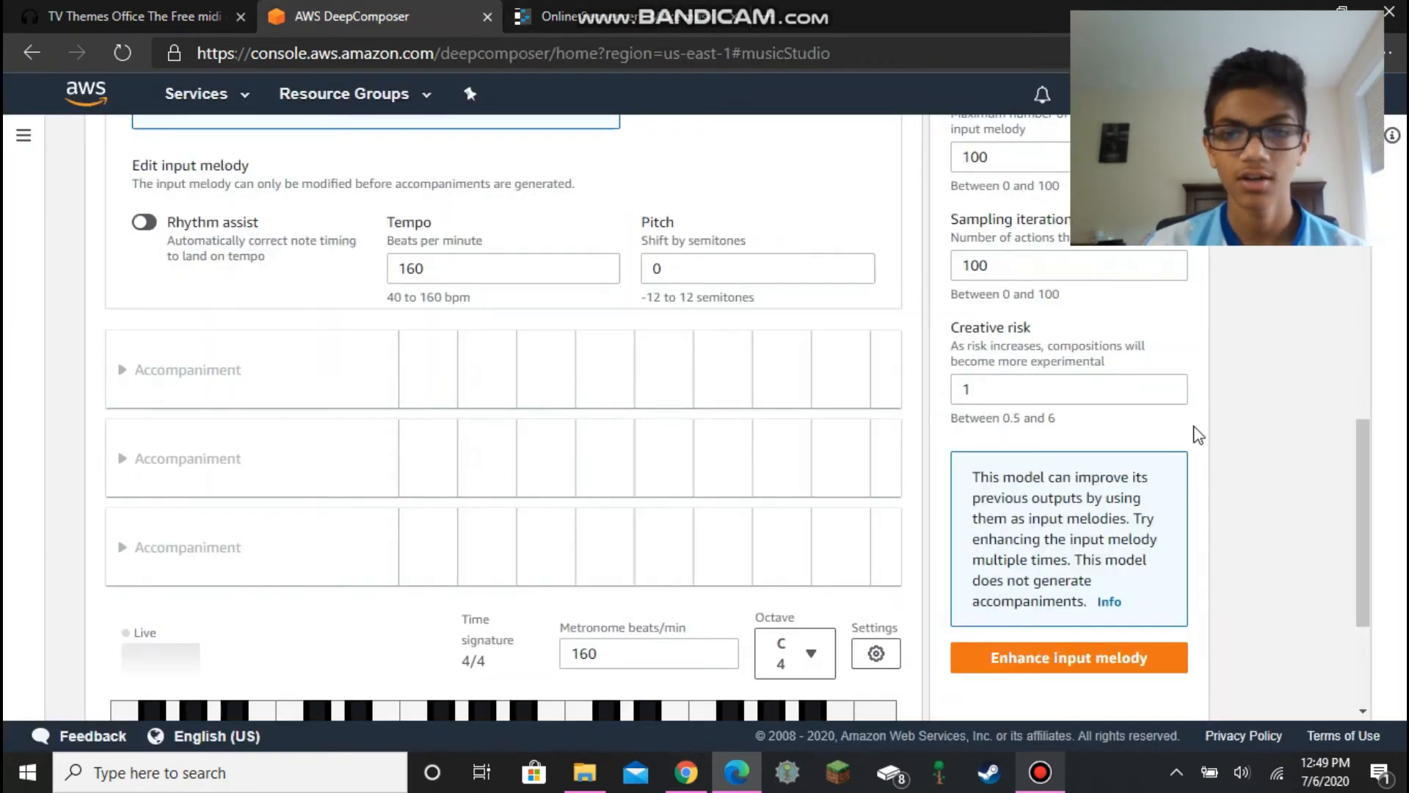
- Switch the generative AI technique to Generative adversarial networks
left_click_drag(1364, 444, 1363, 193)
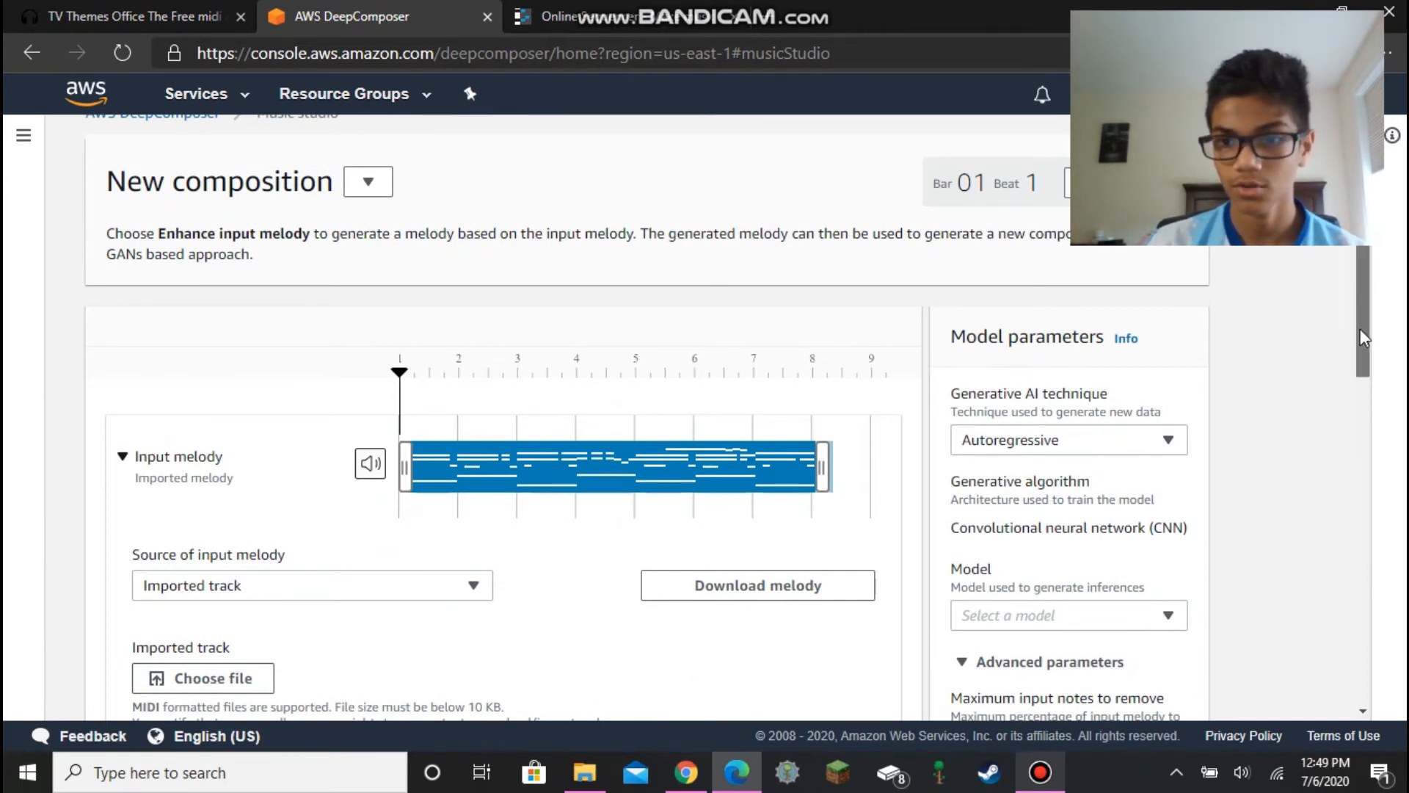
left_click_drag(1365, 337, 1363, 364)
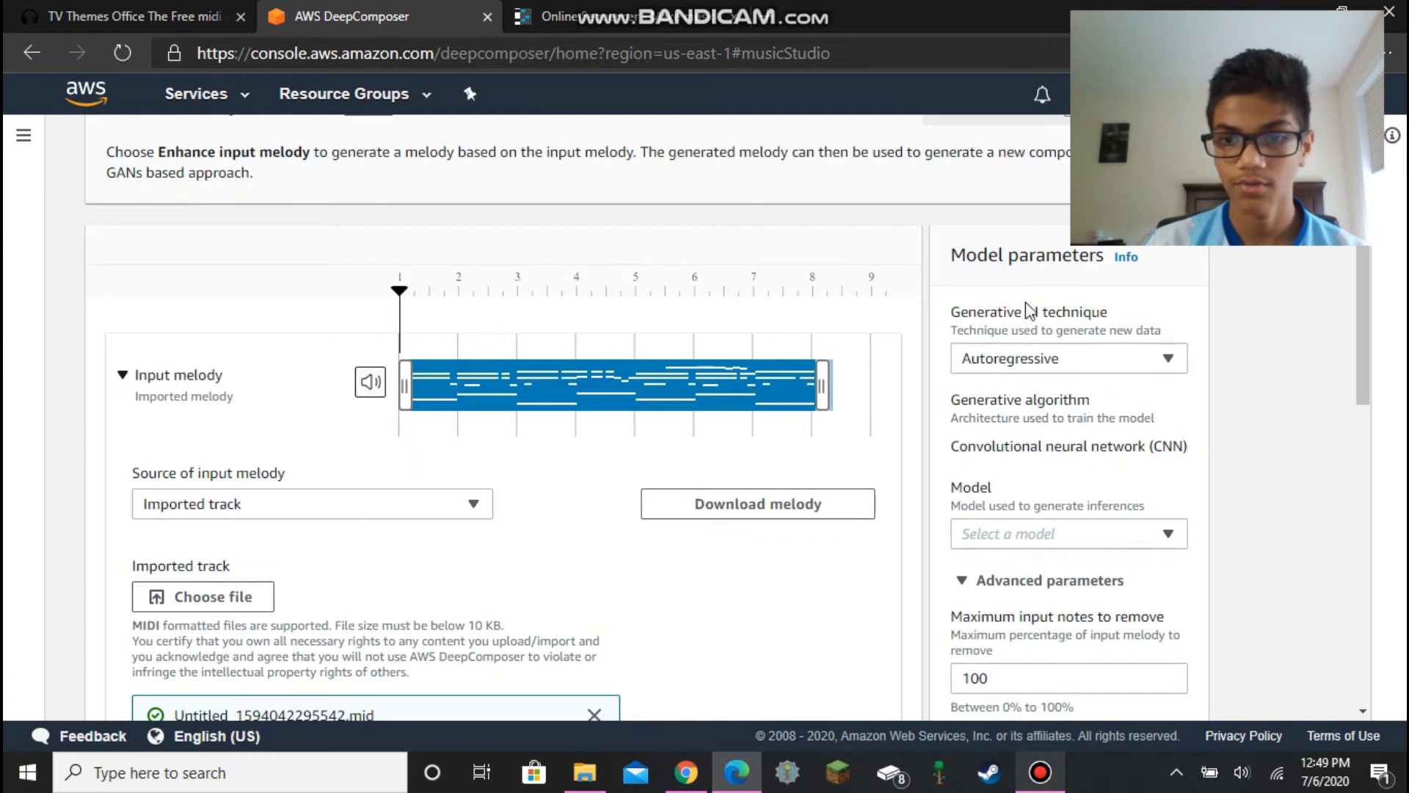
left_click(1057, 367)
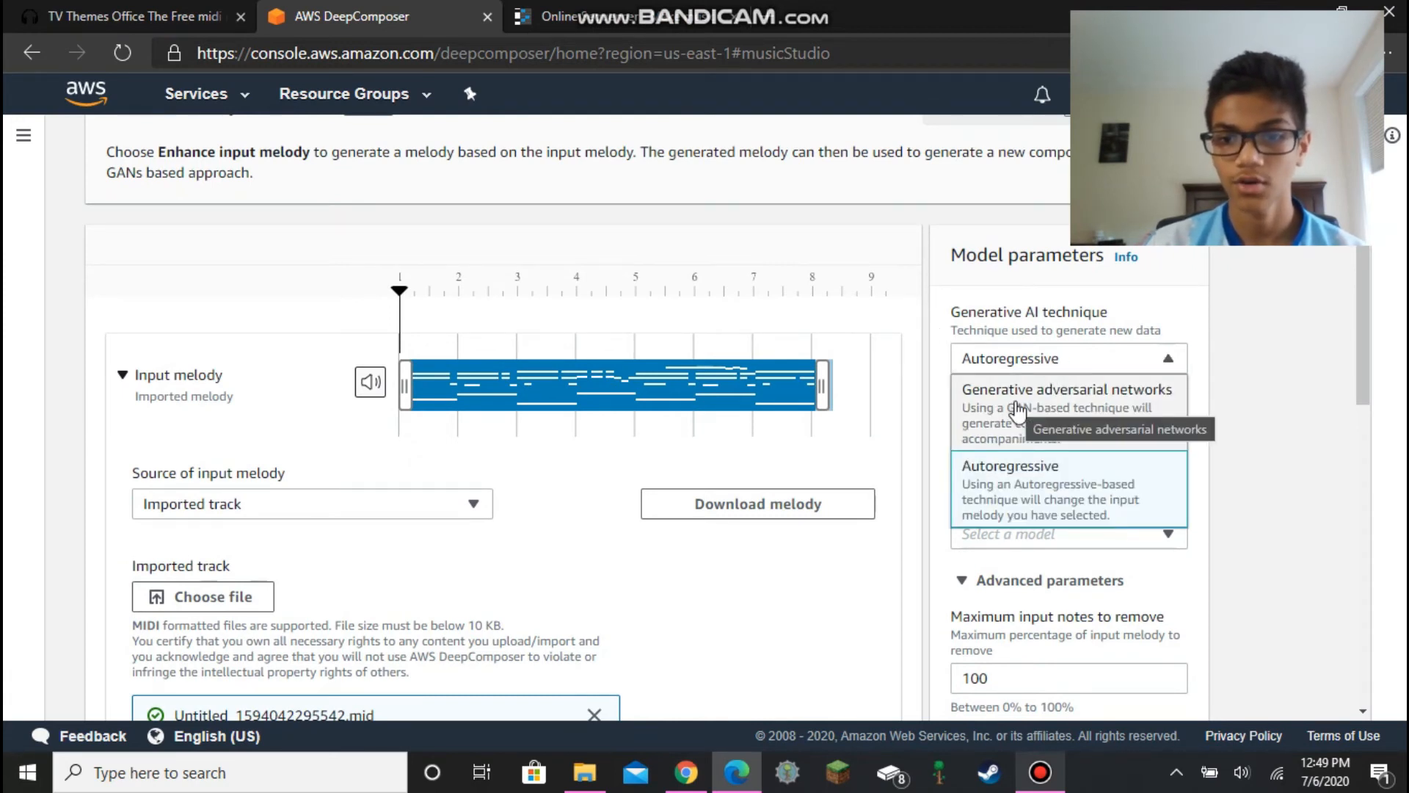
left_click(1016, 409)
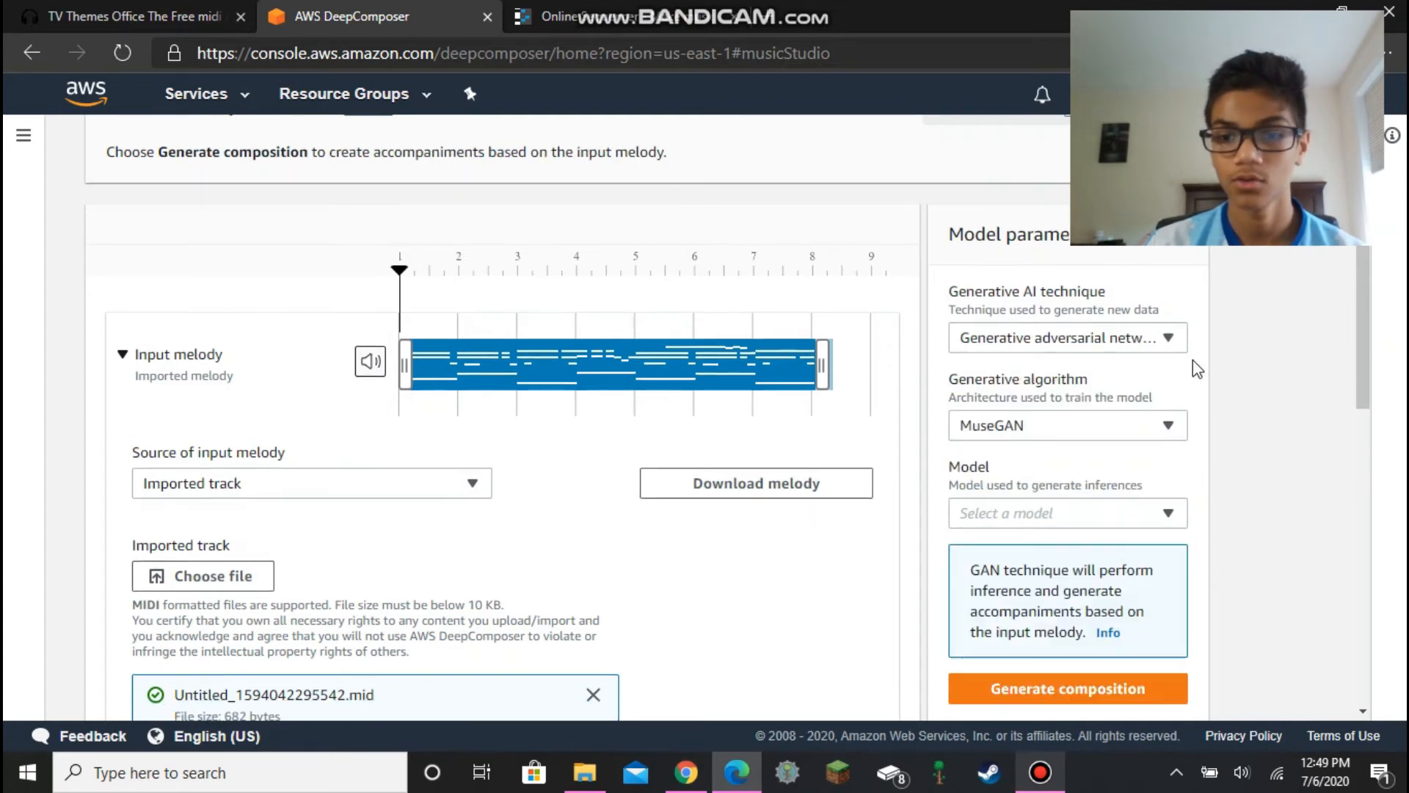
- Choose the Pop sample model for the MuseGAN generative algorithm
left_click_drag(1363, 328, 1348, 375)
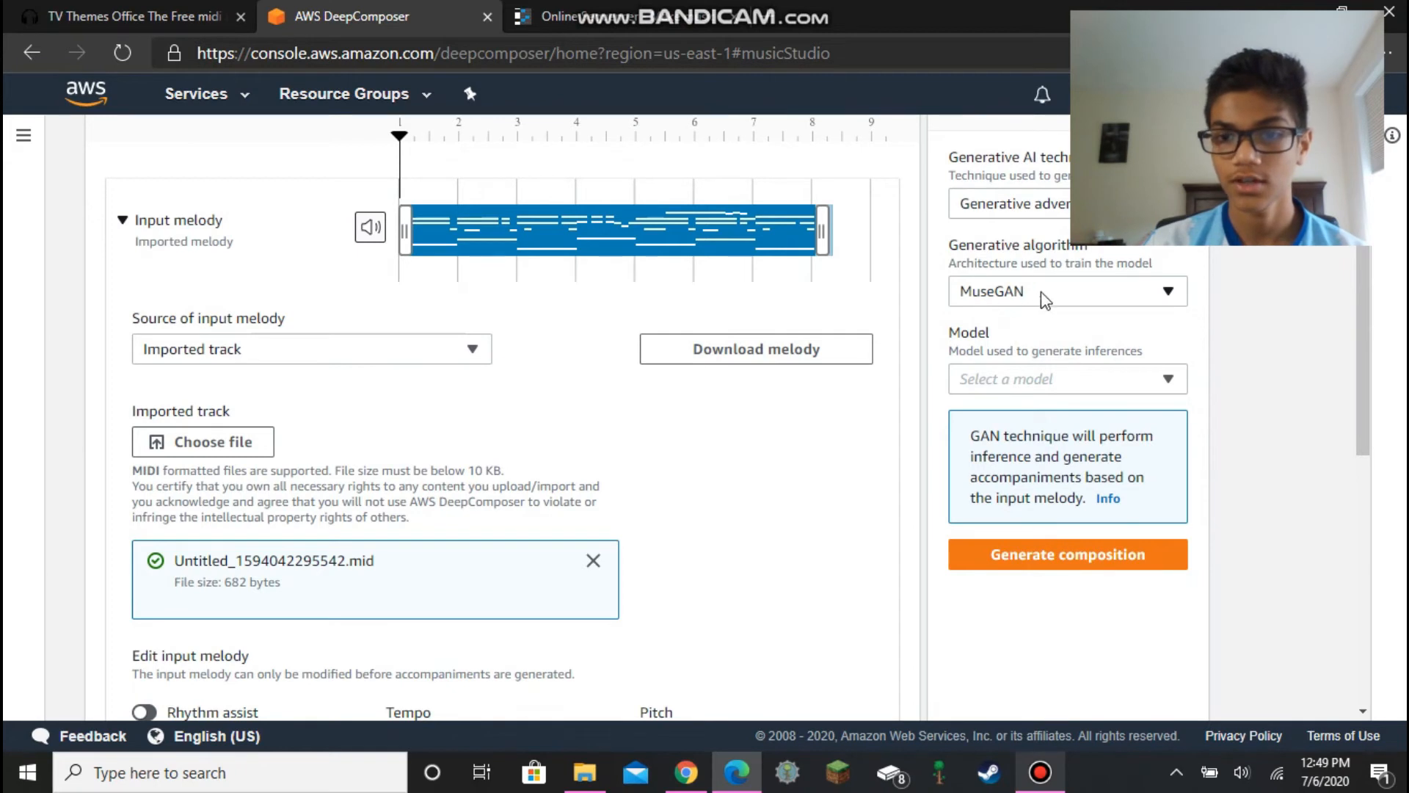
left_click(995, 382)
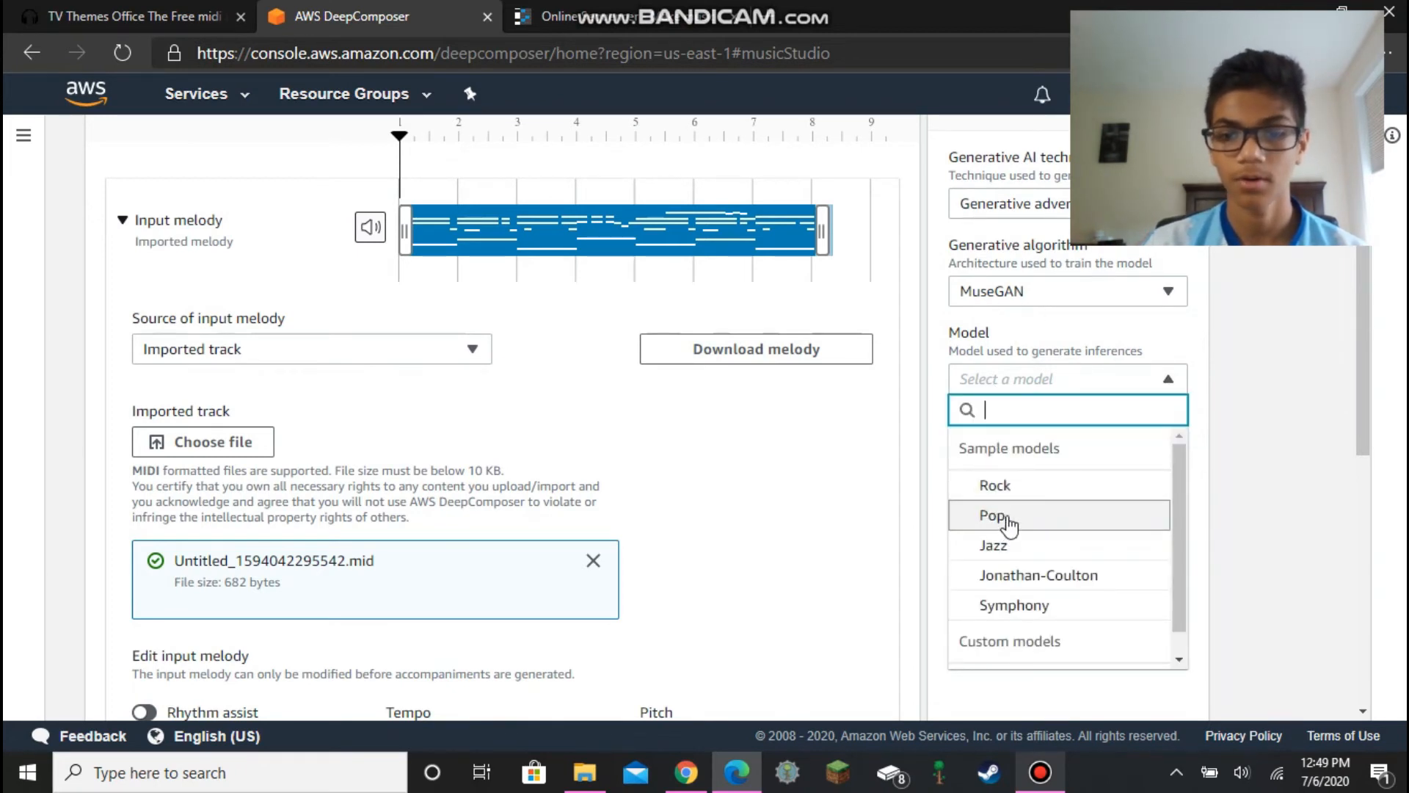
left_click(1009, 527)
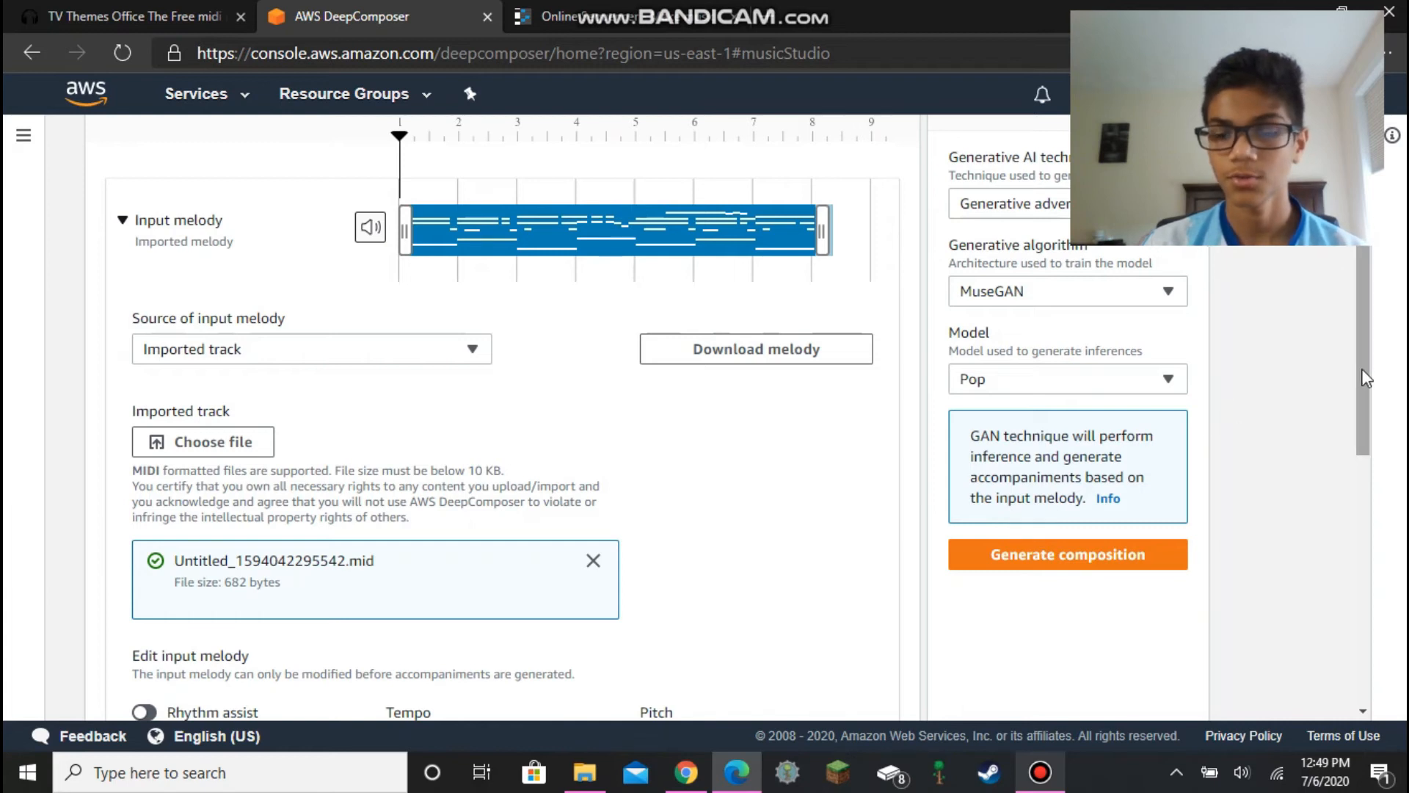
- Turn on Rhythm assist for the input melody
left_click_drag(1366, 378, 1371, 315)
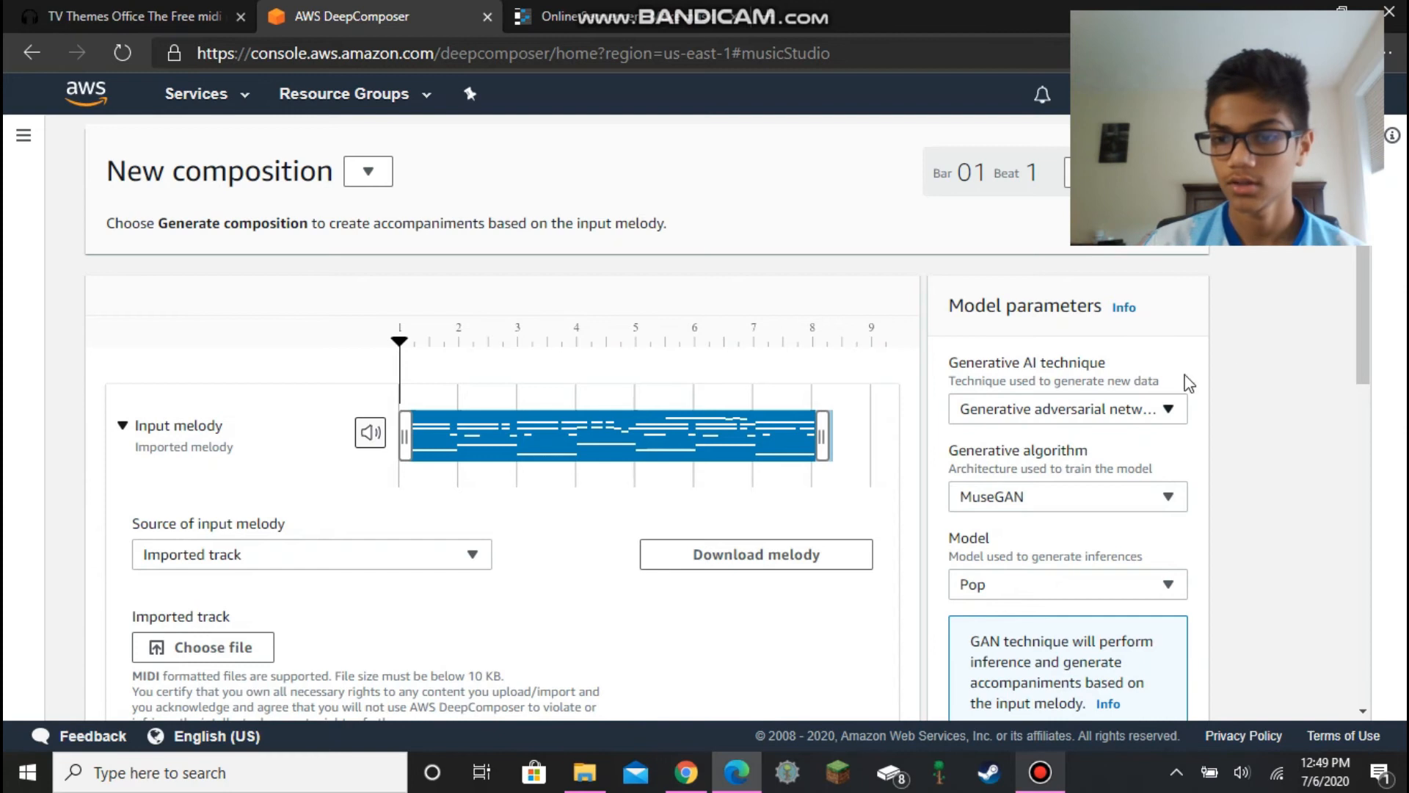
scroll(837, 352, "down", 3)
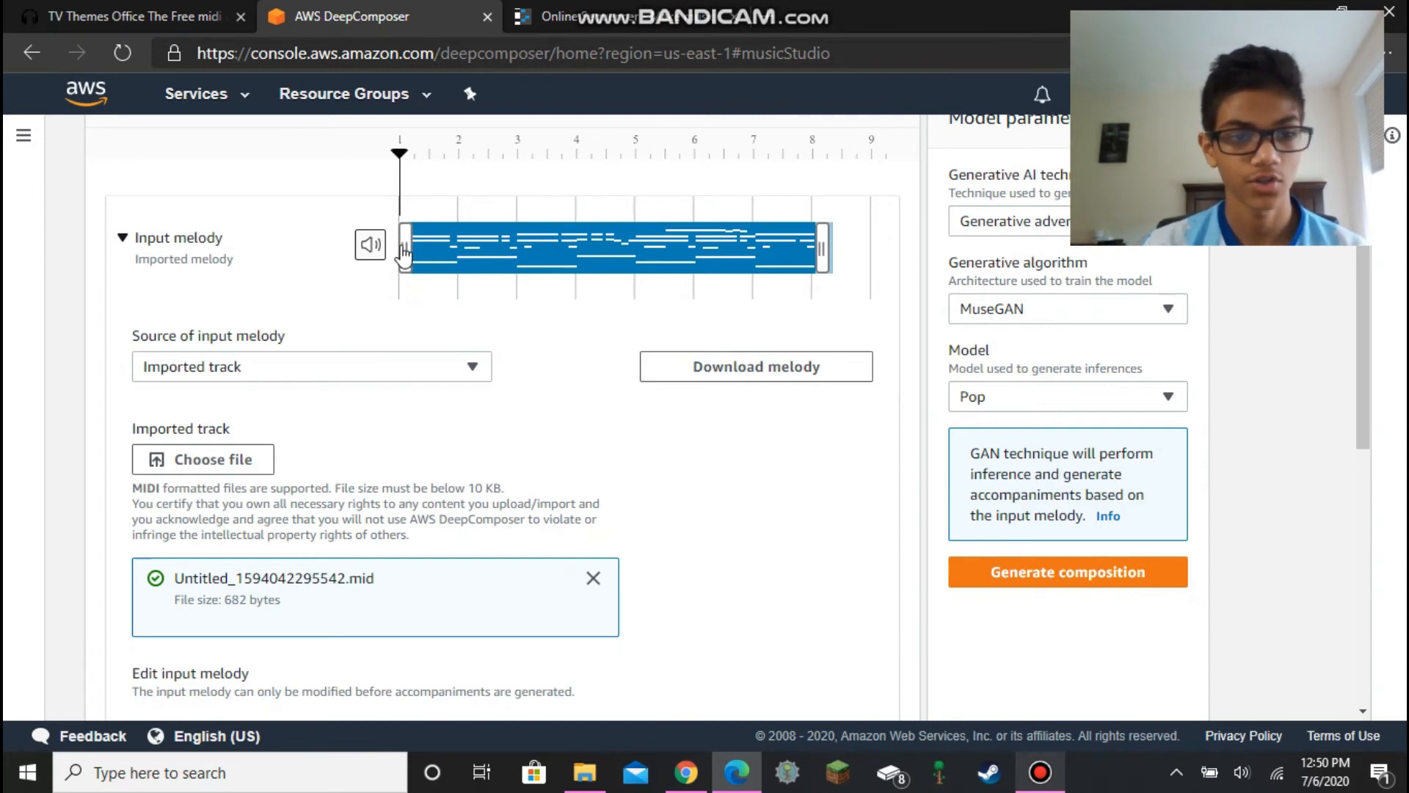
scroll(1302, 367, "down", 4)
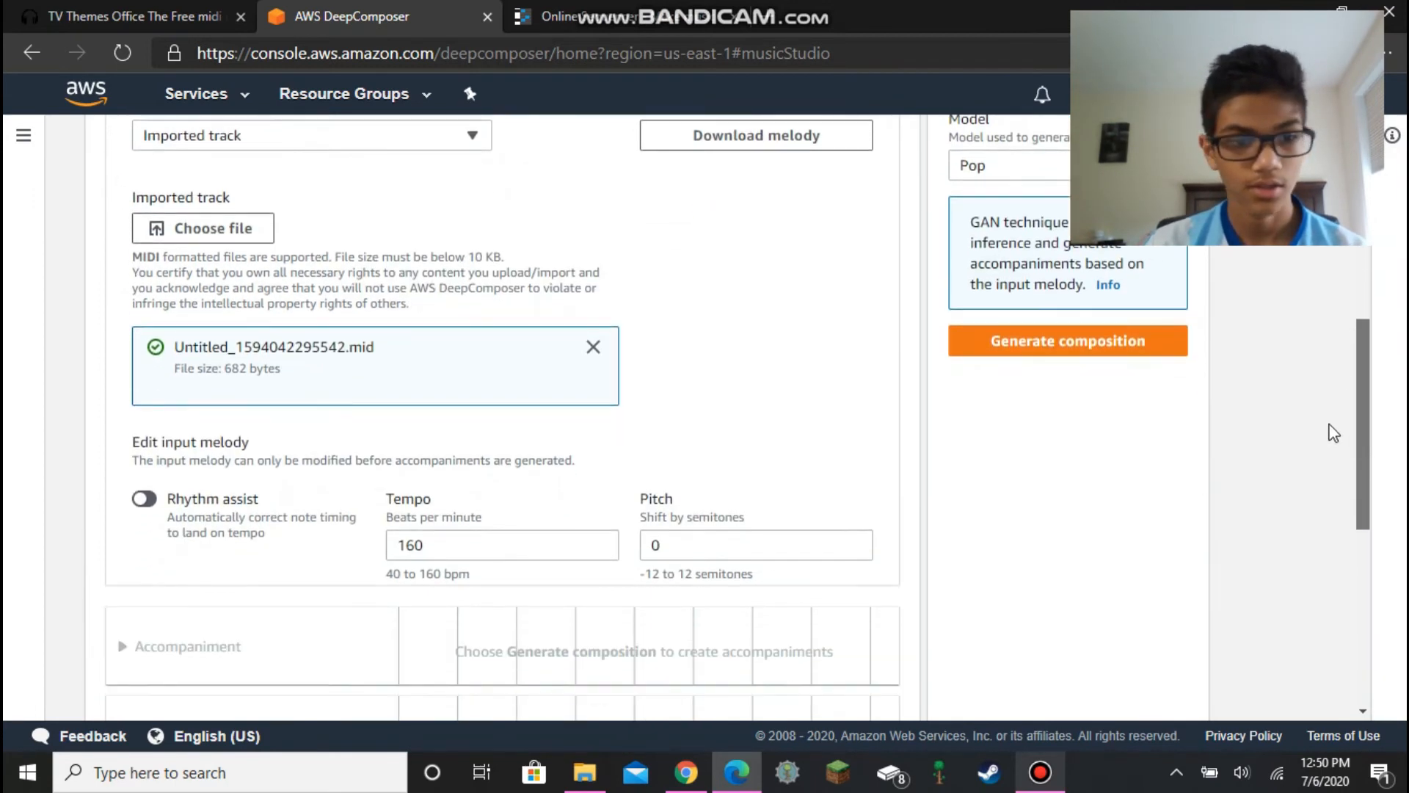
scroll(1347, 434, "up", 1)
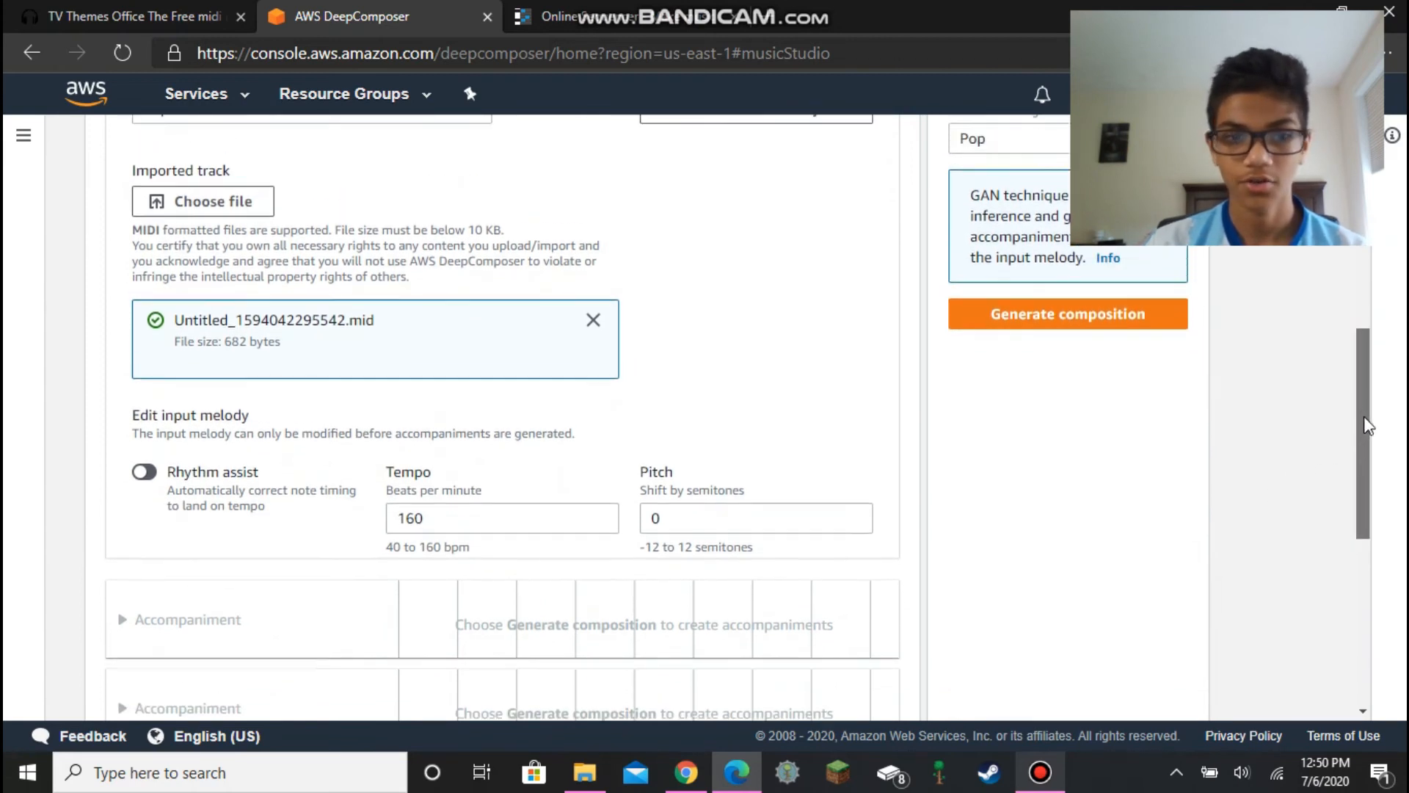
left_click(147, 477)
- Generate the composition with the Pop model
scroll(147, 477, "down", 4)
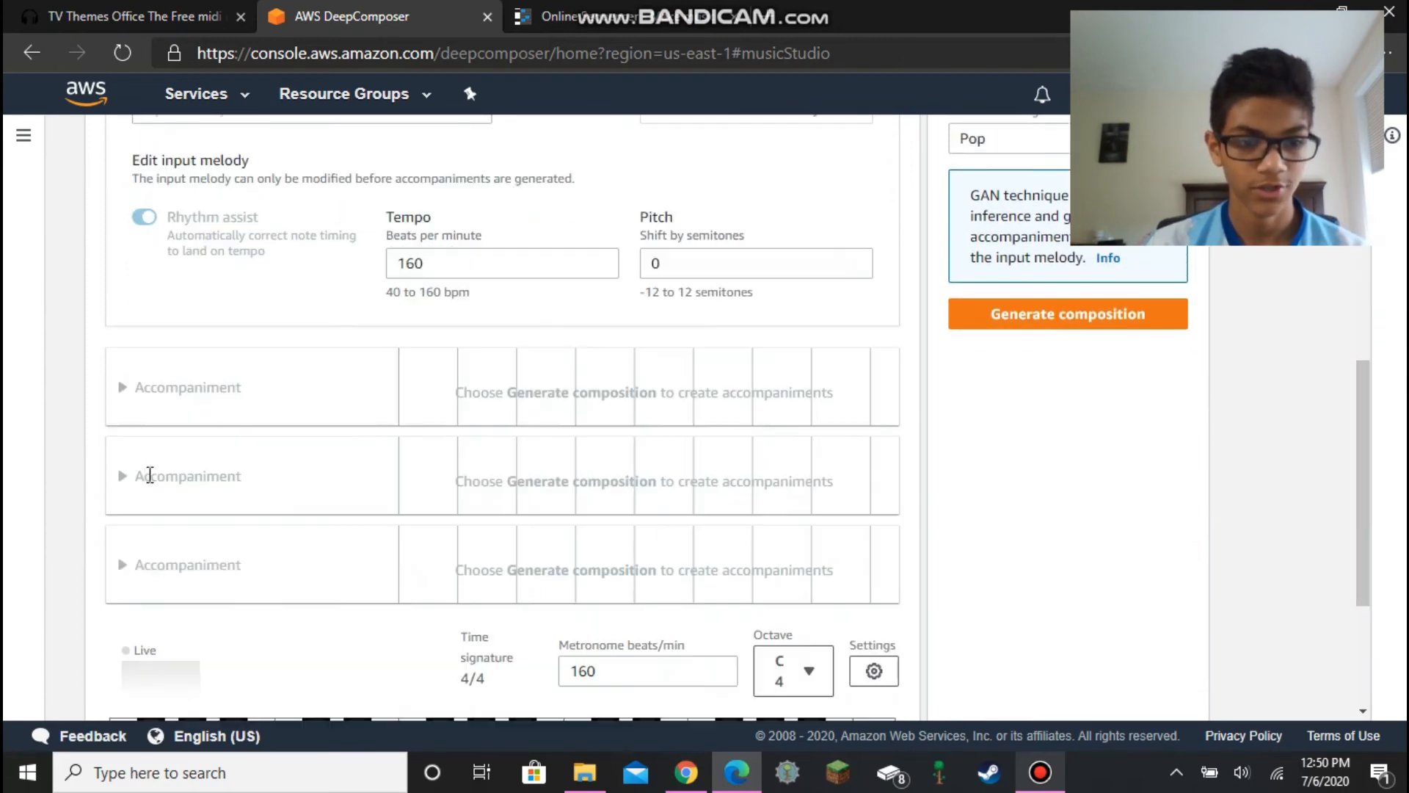
scroll(731, 362, "up", 2)
left_click(1146, 319)
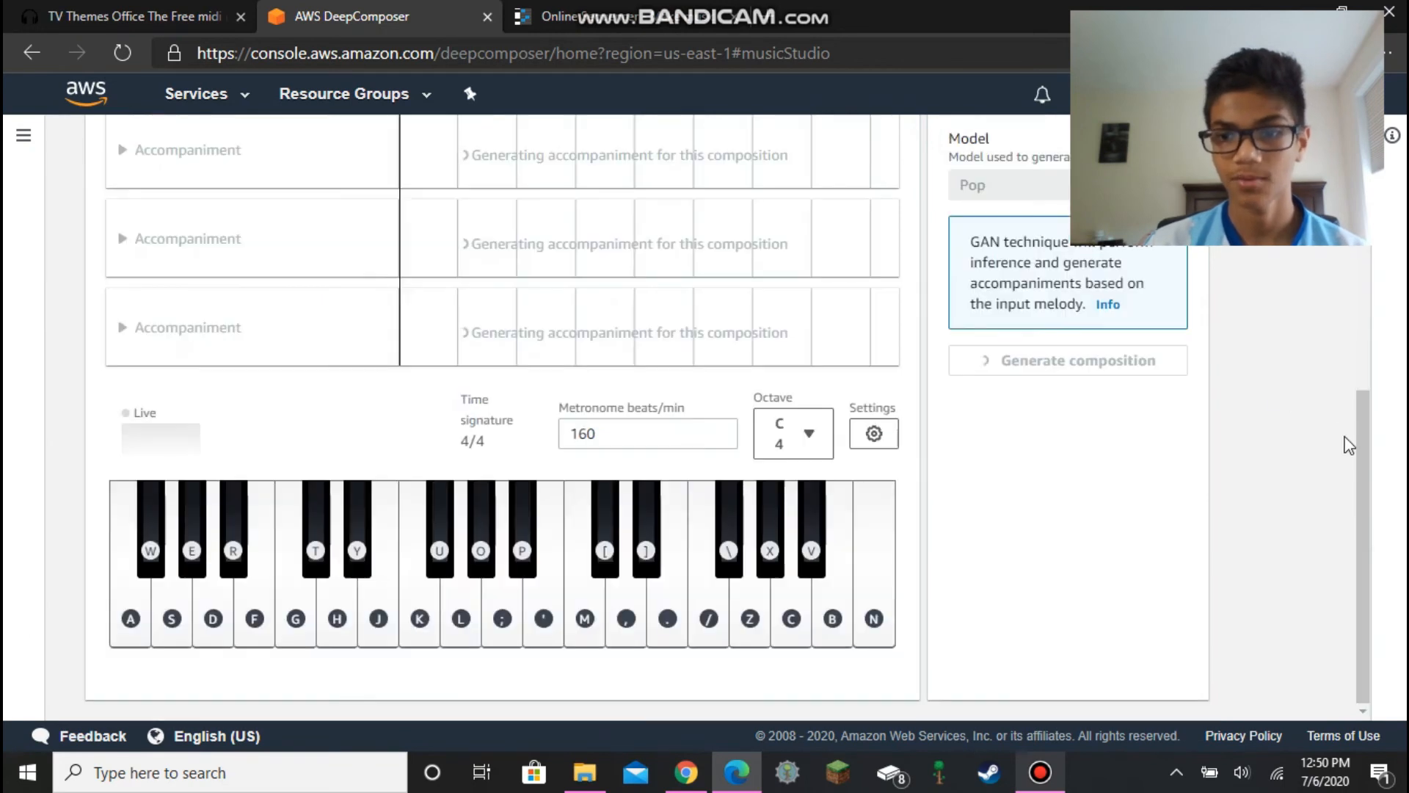
left_click_drag(1370, 476, 1346, 242)
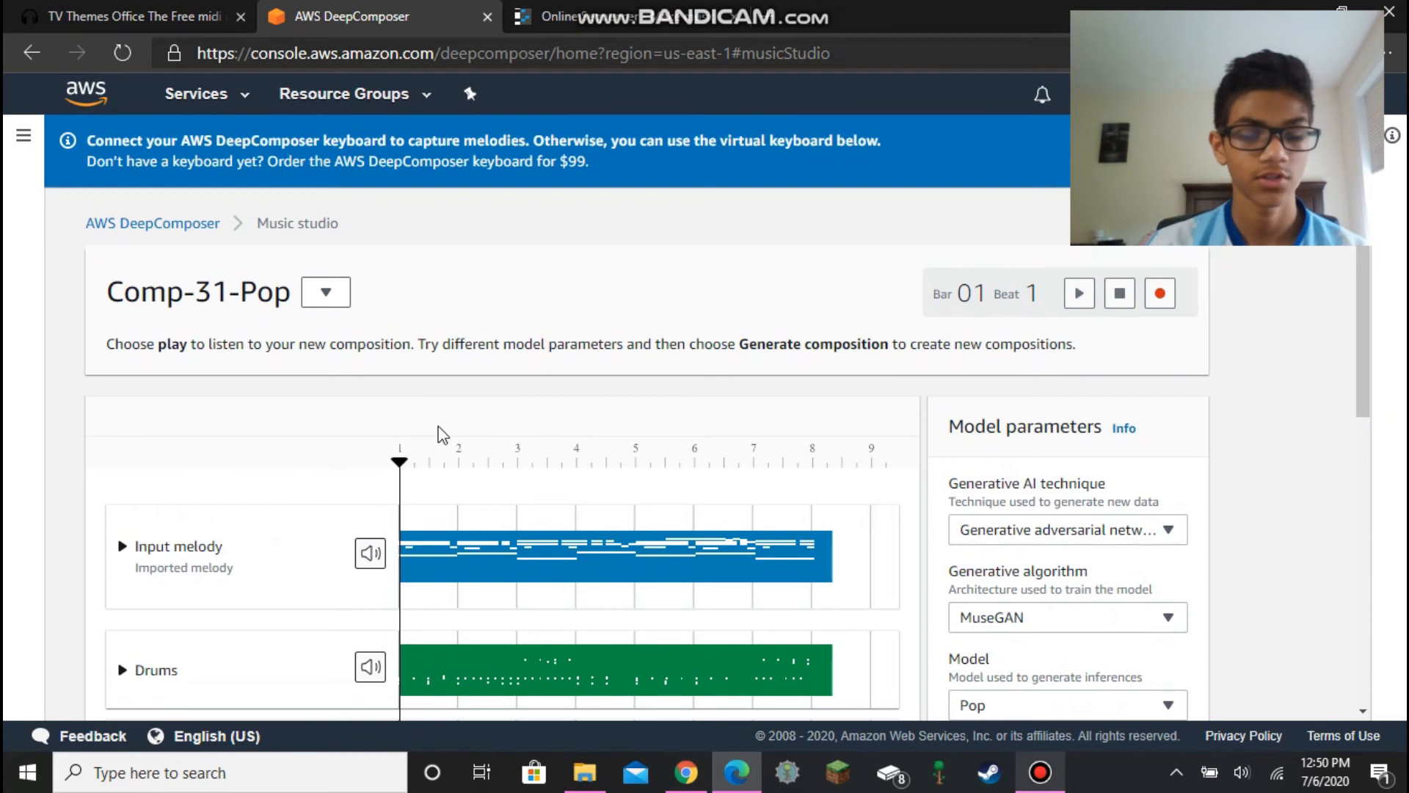